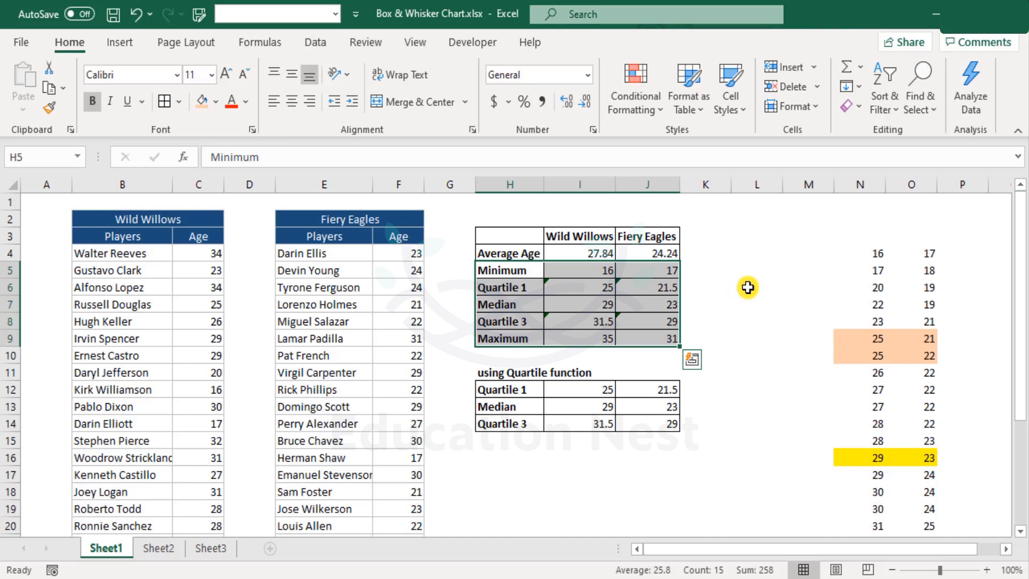
# Examine the player table on Sheet2, checking how both teams are listed in the Team column.
pyautogui.click(454, 204)
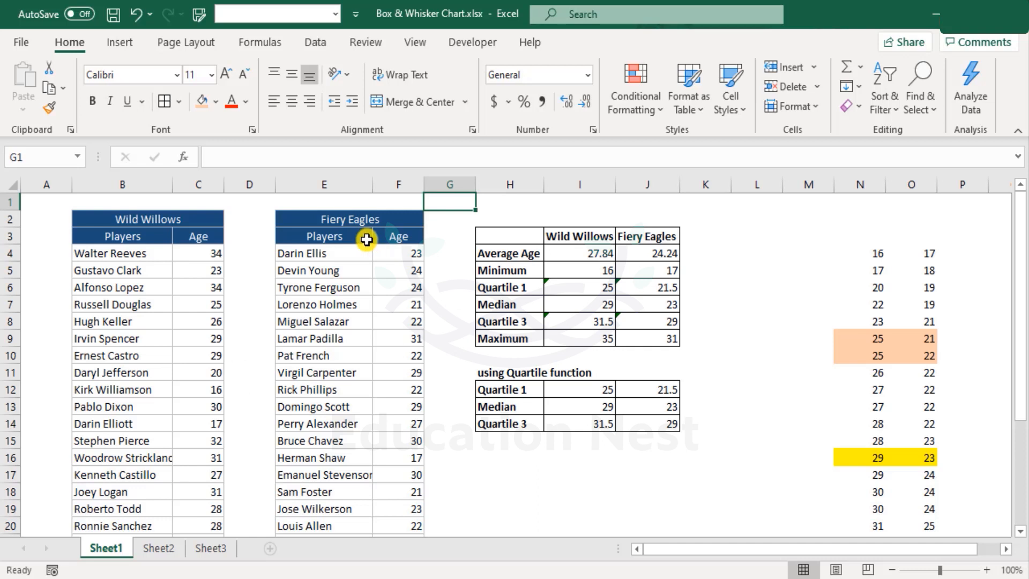
pyautogui.click(152, 549)
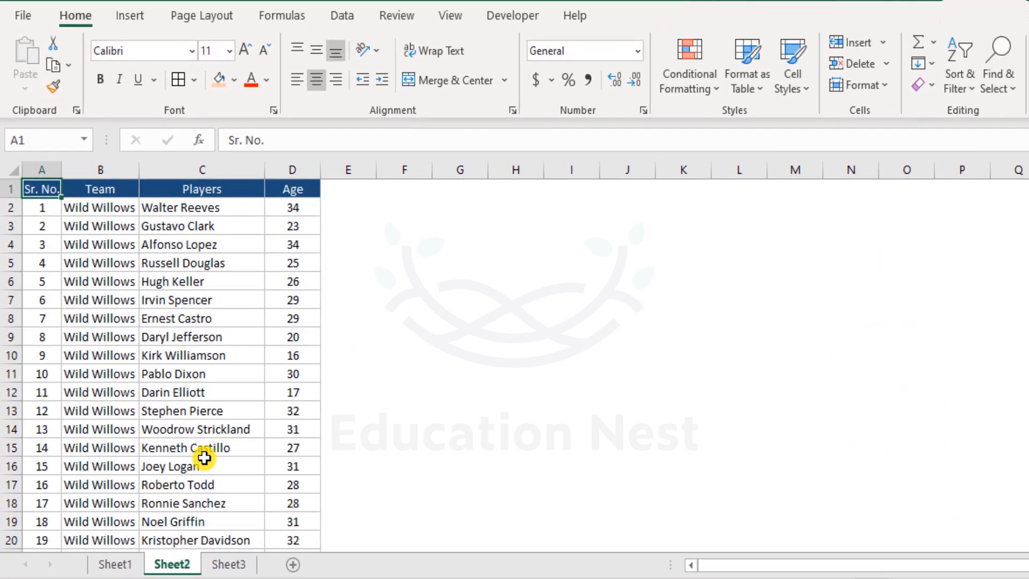
pyautogui.click(109, 169)
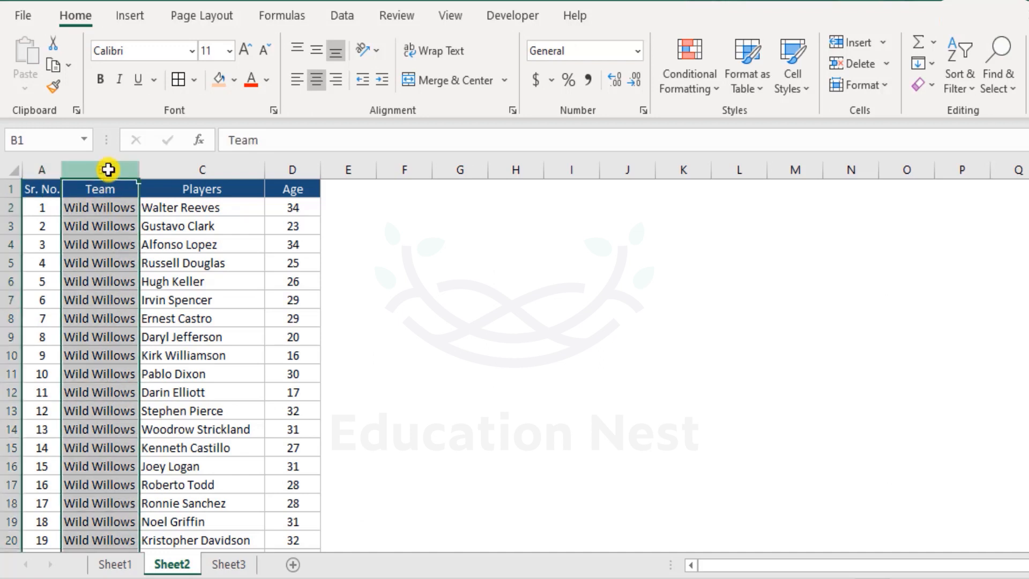
pyautogui.moveTo(115, 208); pyautogui.dragTo(102, 538)
pyautogui.scroll(-7, 119, 468)
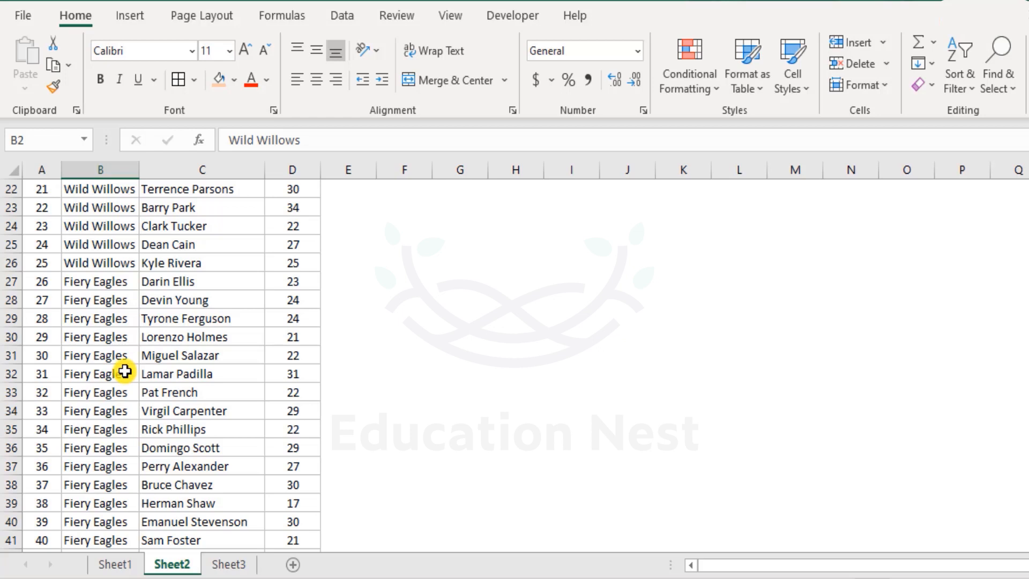
pyautogui.scroll(4, 125, 370)
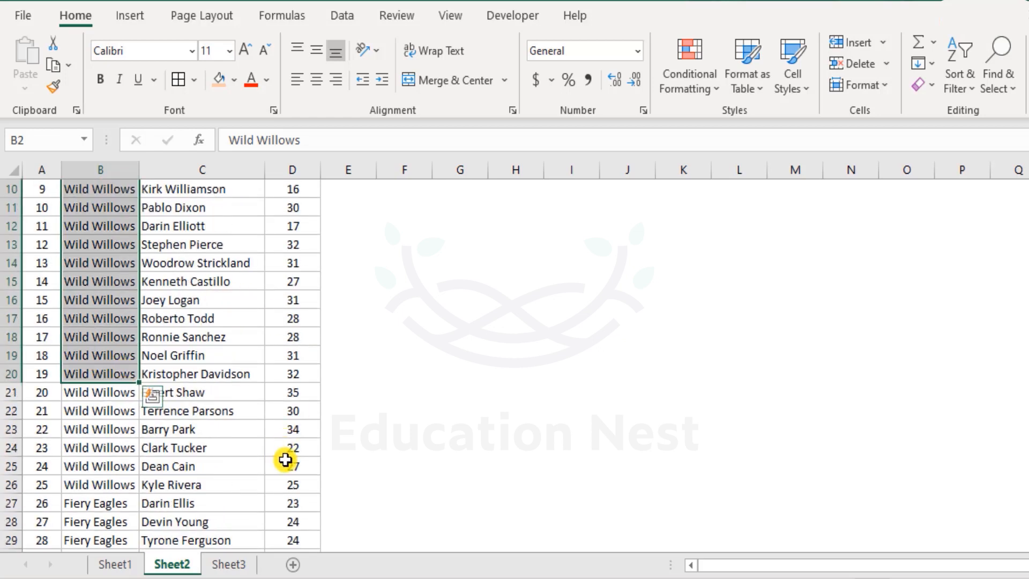
pyautogui.scroll(3, 283, 455)
pyautogui.click(42, 189)
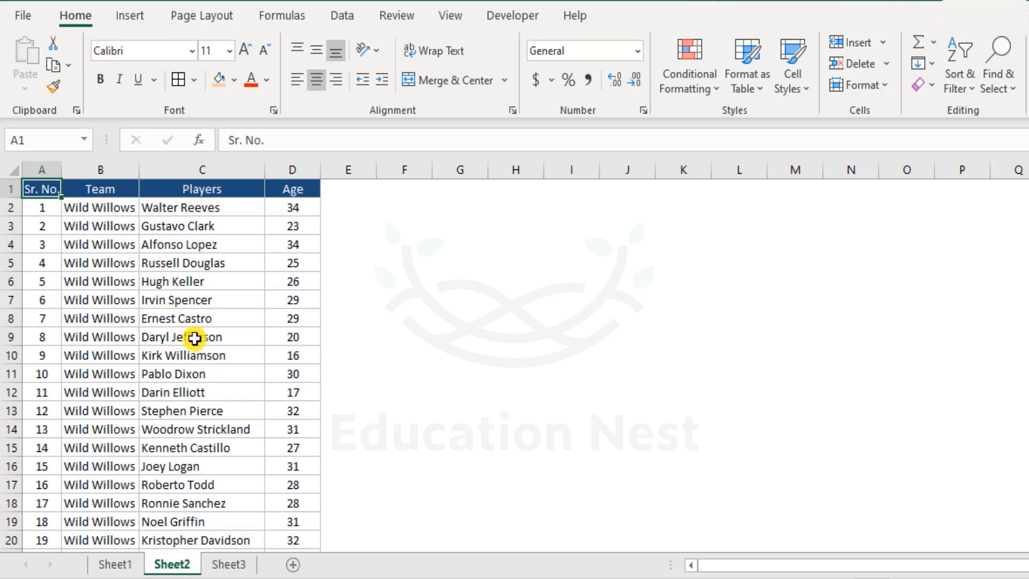
# Insert a Box and Whisker chart on Sheet2 from the Team and Age values of all players.
pyautogui.moveTo(100, 208); pyautogui.dragTo(115, 430)
pyautogui.scroll(7, 185, 386)
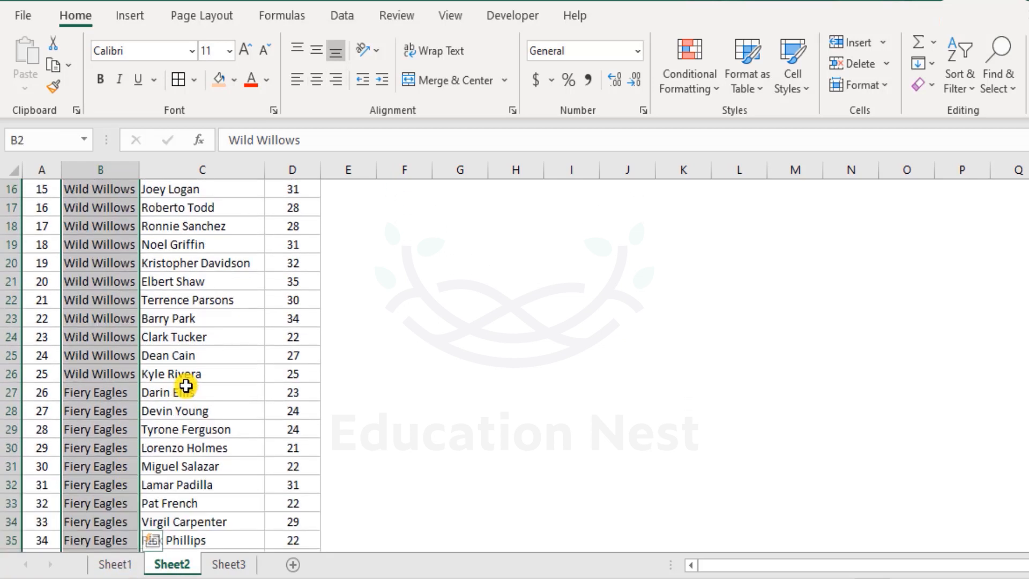
pyautogui.scroll(5, 185, 386)
pyautogui.click(292, 207)
pyautogui.moveTo(293, 209); pyautogui.dragTo(307, 518)
pyautogui.scroll(10, 370, 482)
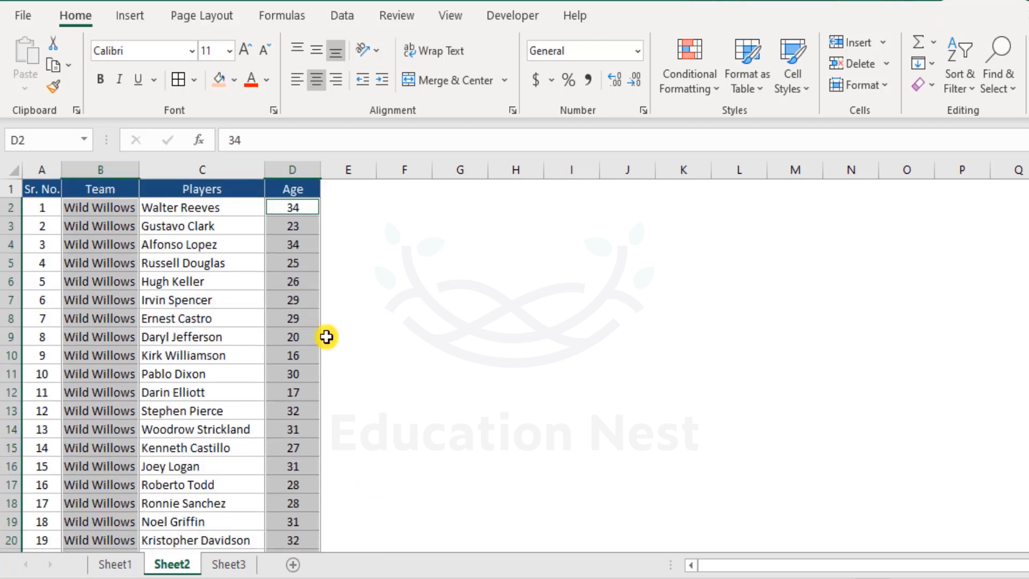
pyautogui.click(130, 16)
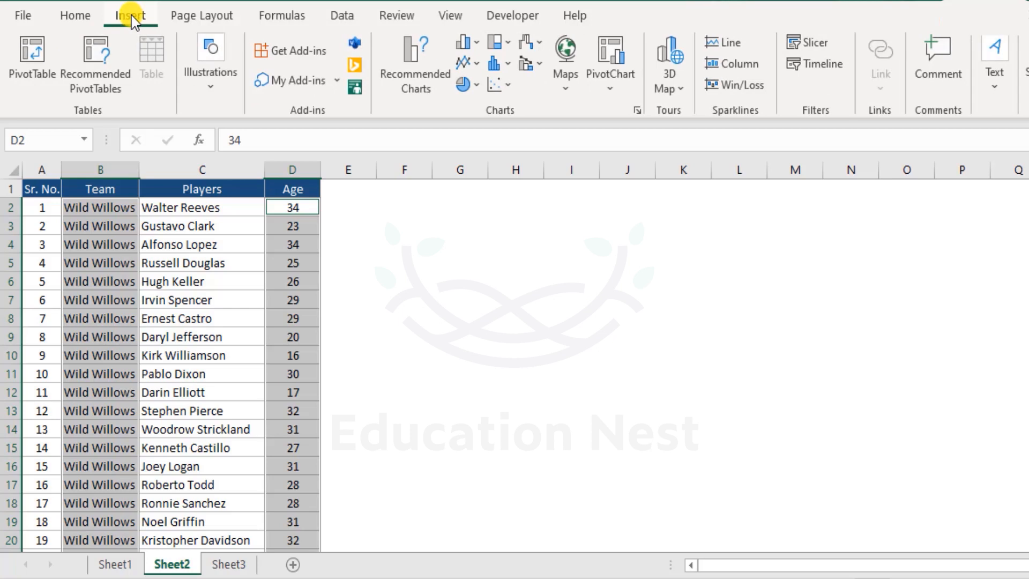
pyautogui.click(640, 111)
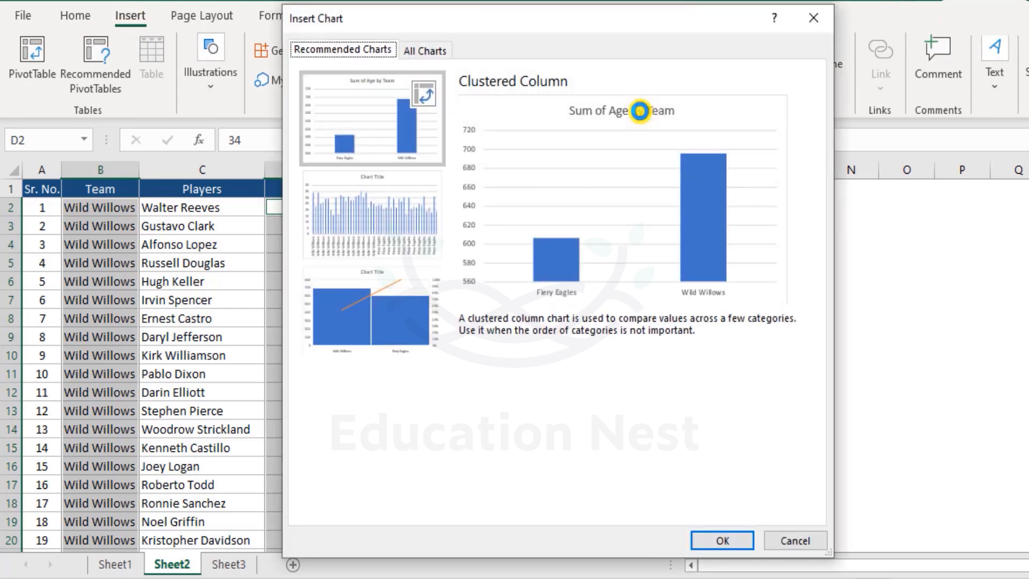
pyautogui.click(441, 50)
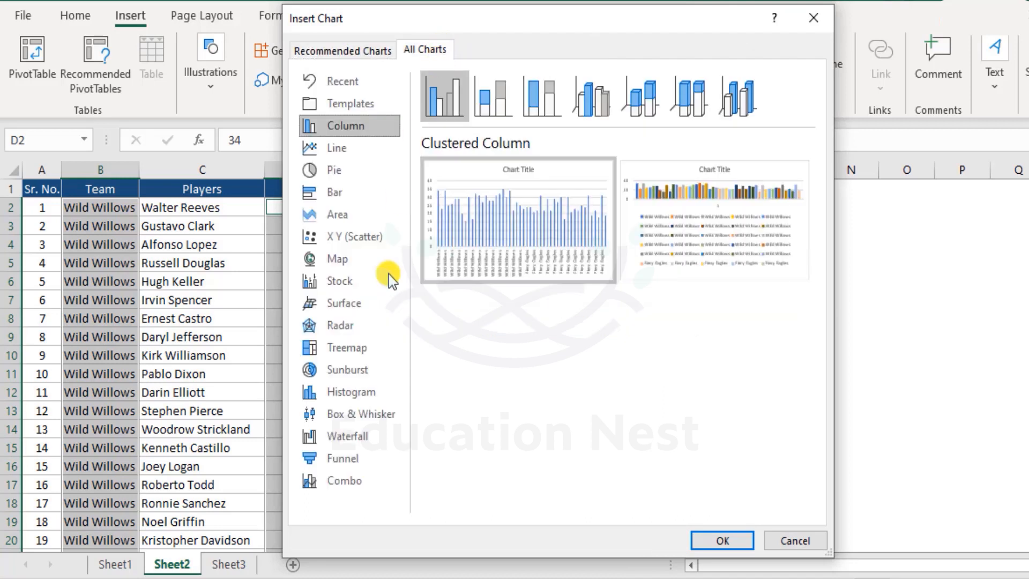
pyautogui.click(349, 415)
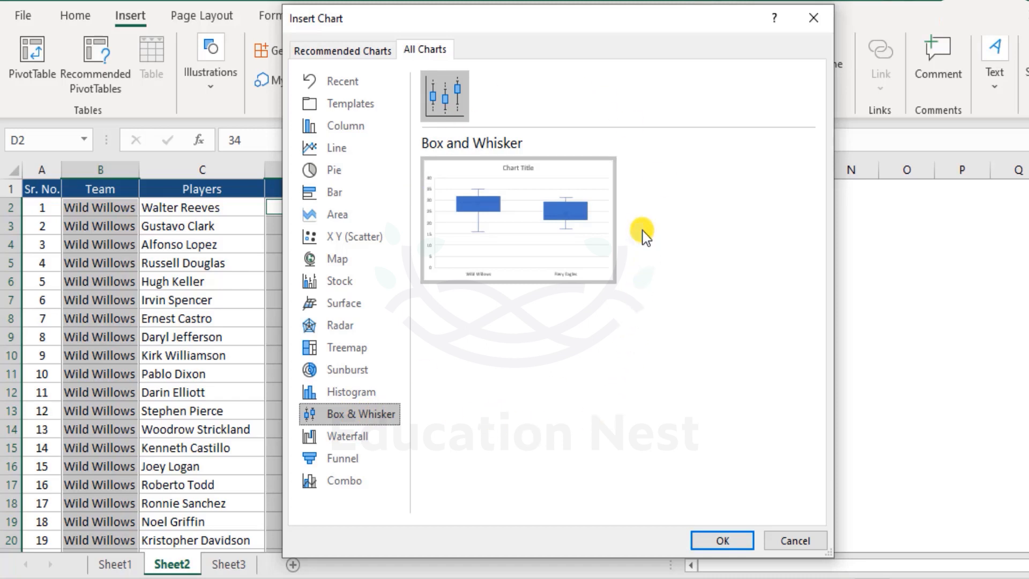
pyautogui.moveTo(578, 174)
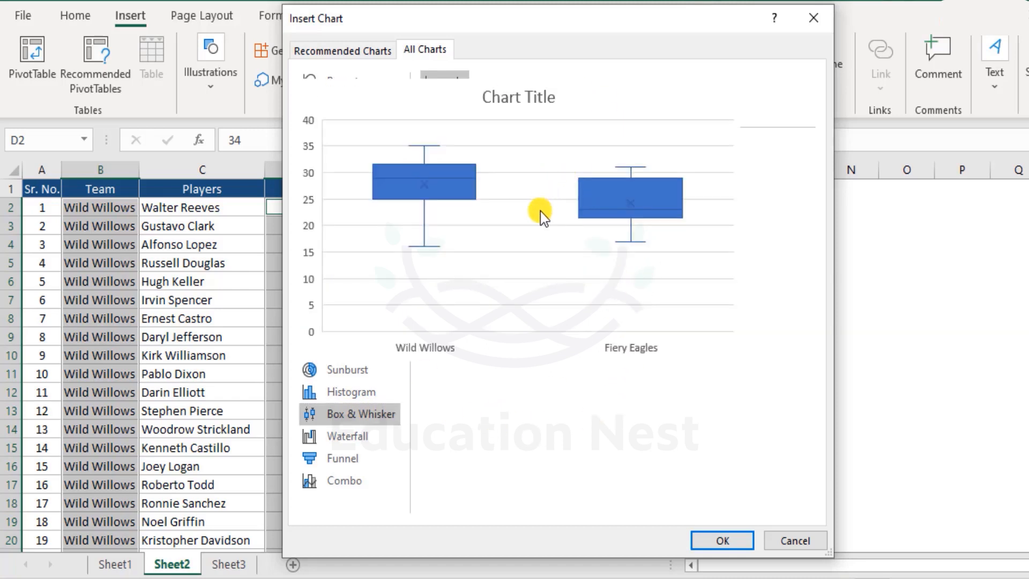
pyautogui.click(721, 546)
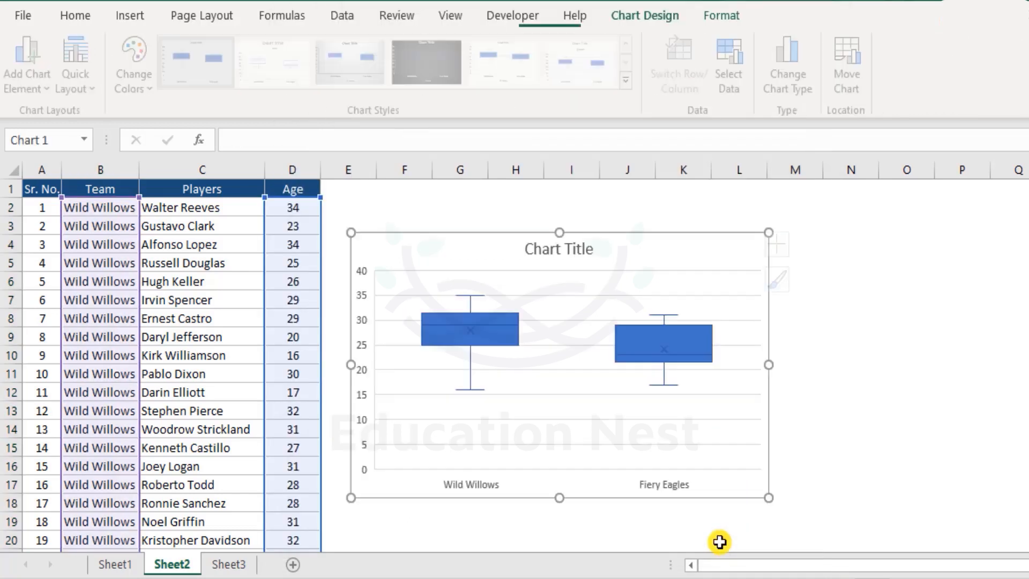
# Title the chart "Age distribution" and move the chart slightly up and to the right on the sheet.
pyautogui.doubleClick(560, 248)
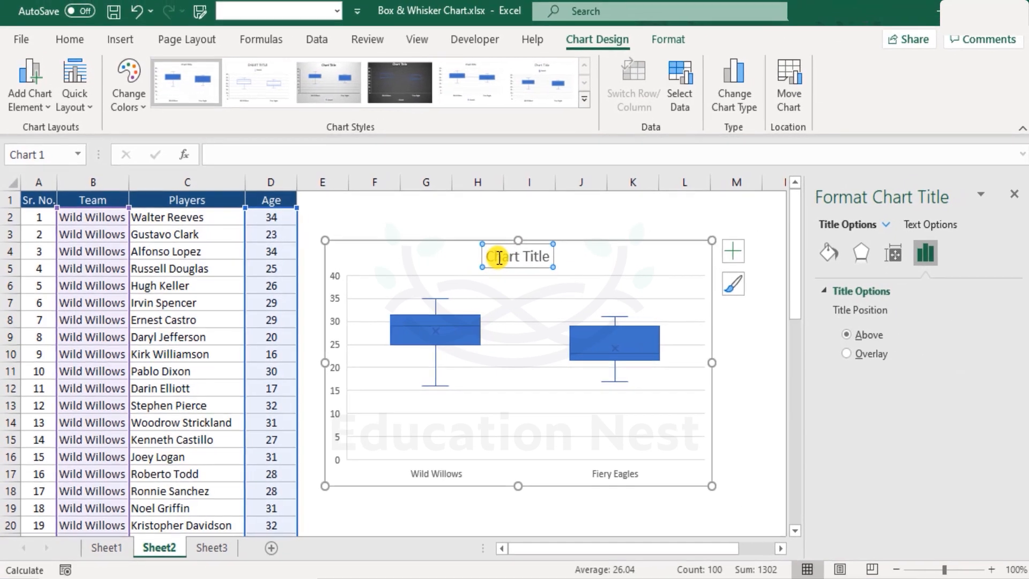
pyautogui.moveTo(498, 257); pyautogui.dragTo(536, 258)
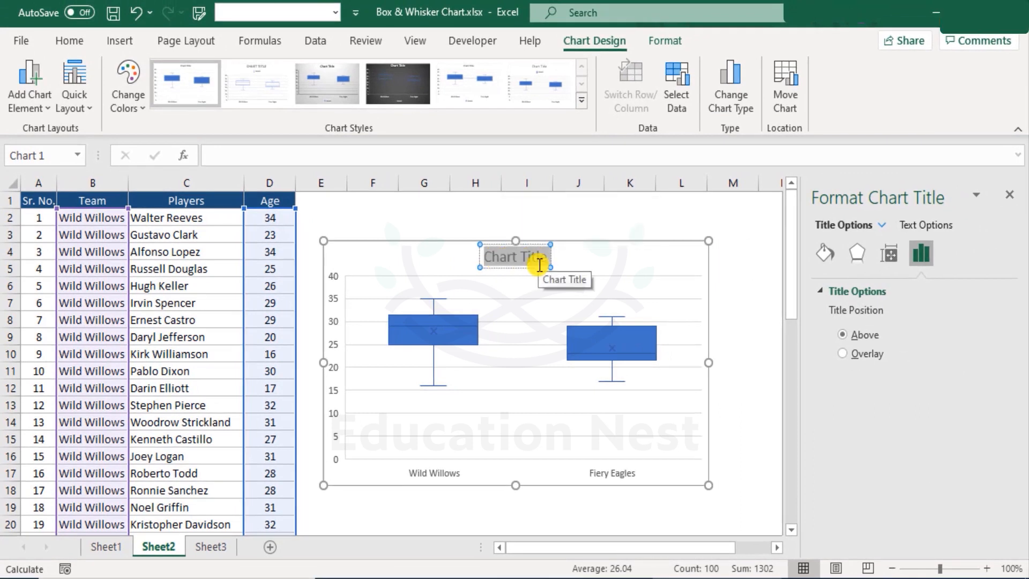
pyautogui.write('Age distribution')
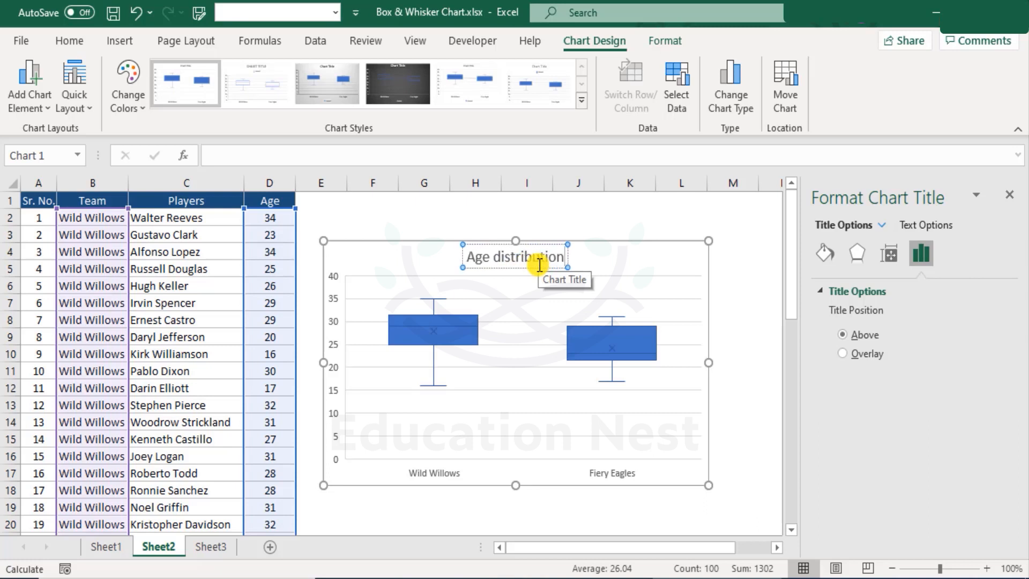
pyautogui.click(625, 256)
pyautogui.moveTo(591, 250); pyautogui.dragTo(609, 227)
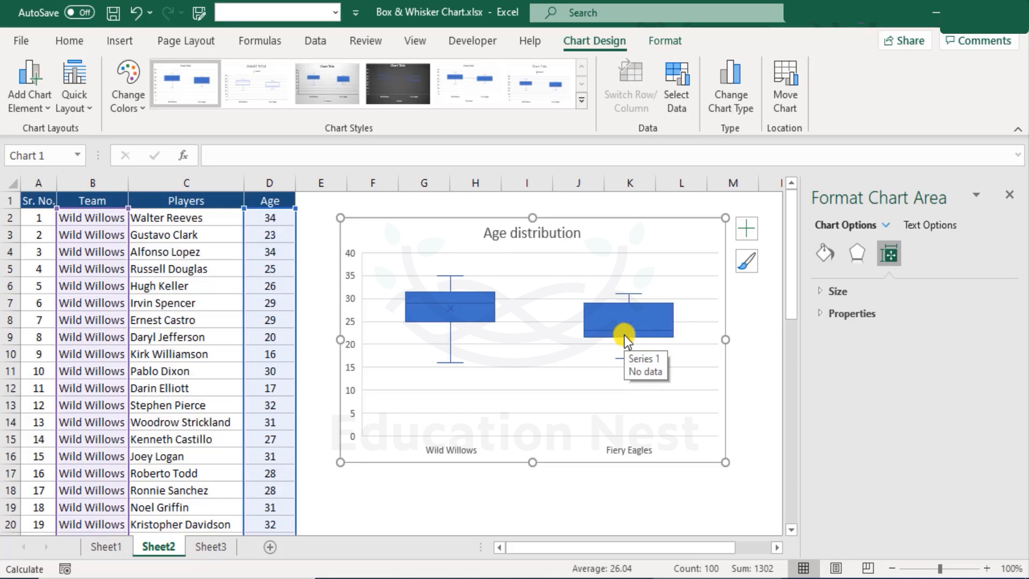
# Add data labels to the box and whisker chart.
pyautogui.click(746, 228)
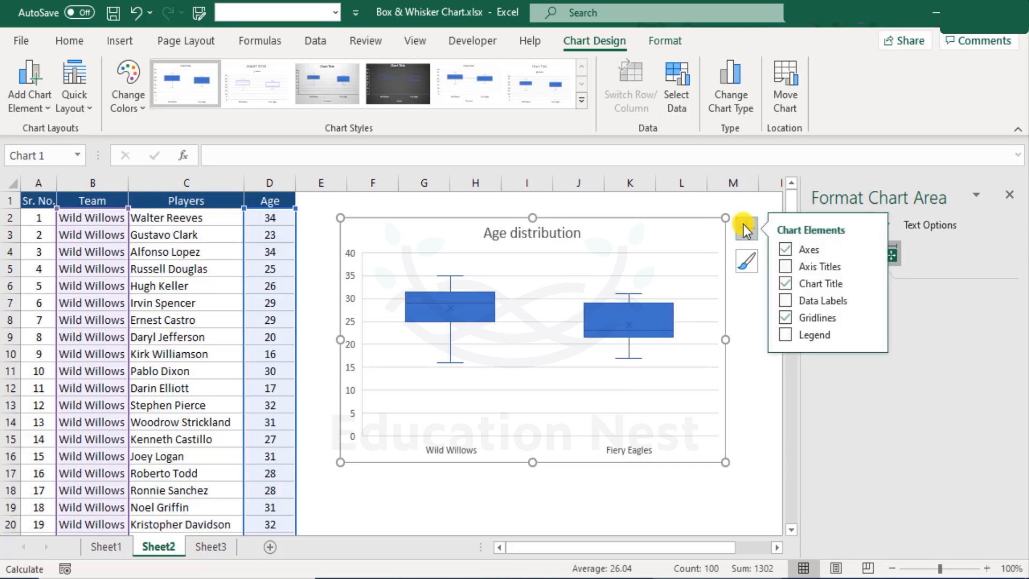
pyautogui.click(786, 301)
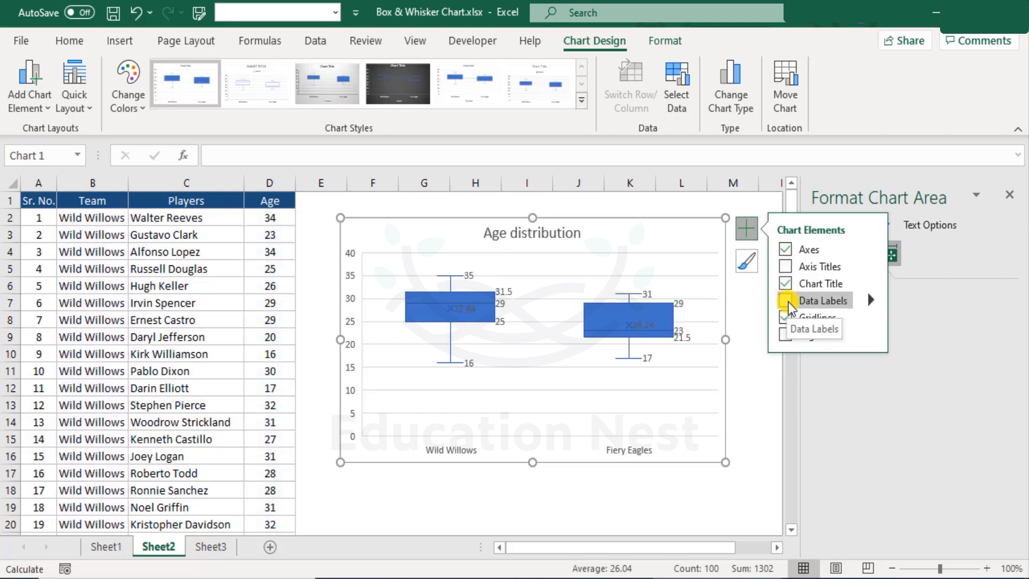
pyautogui.click(718, 332)
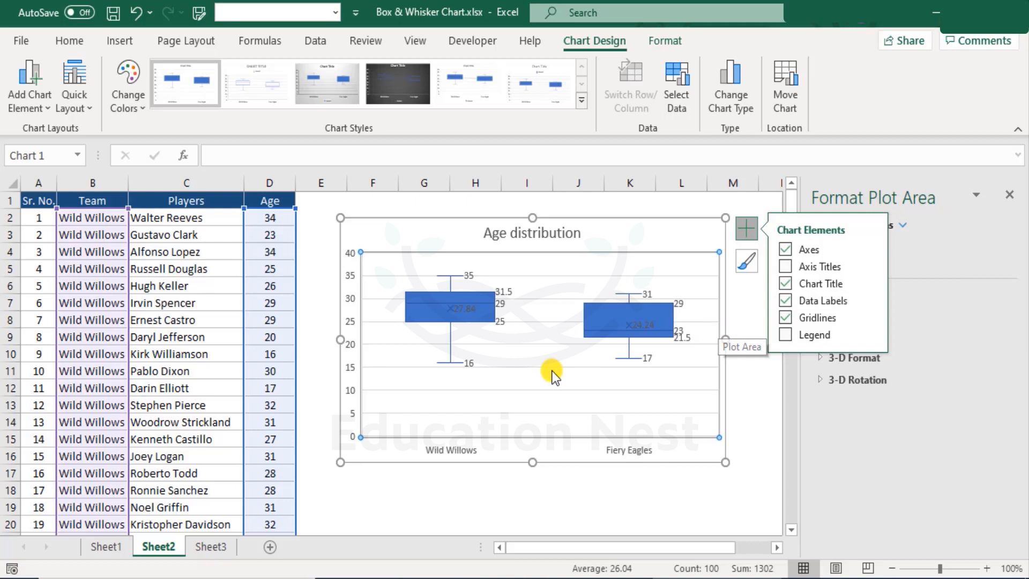
pyautogui.click(748, 229)
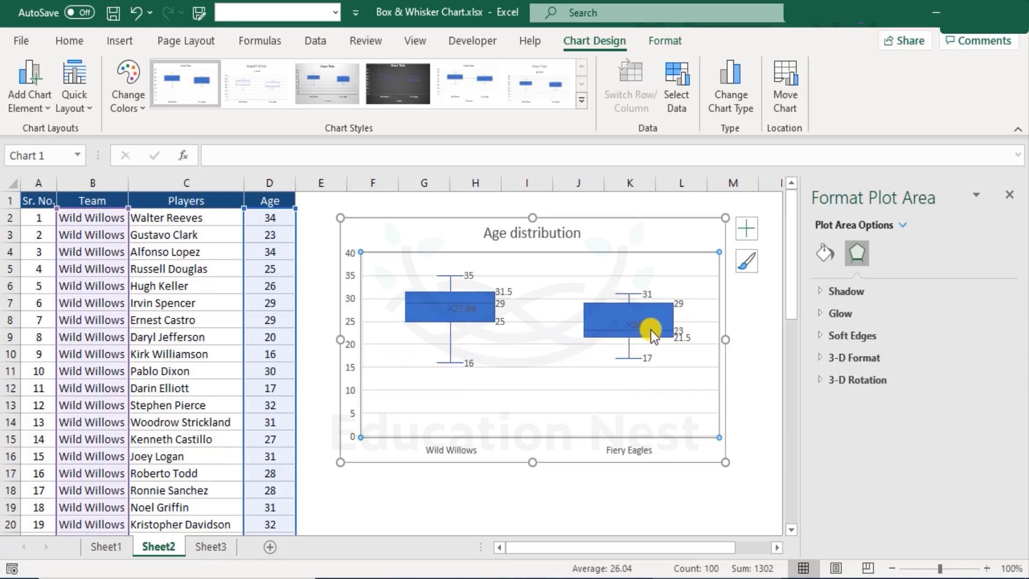
# Fill the chart's boxes with light gold and close the formatting pane.
pyautogui.click(595, 314)
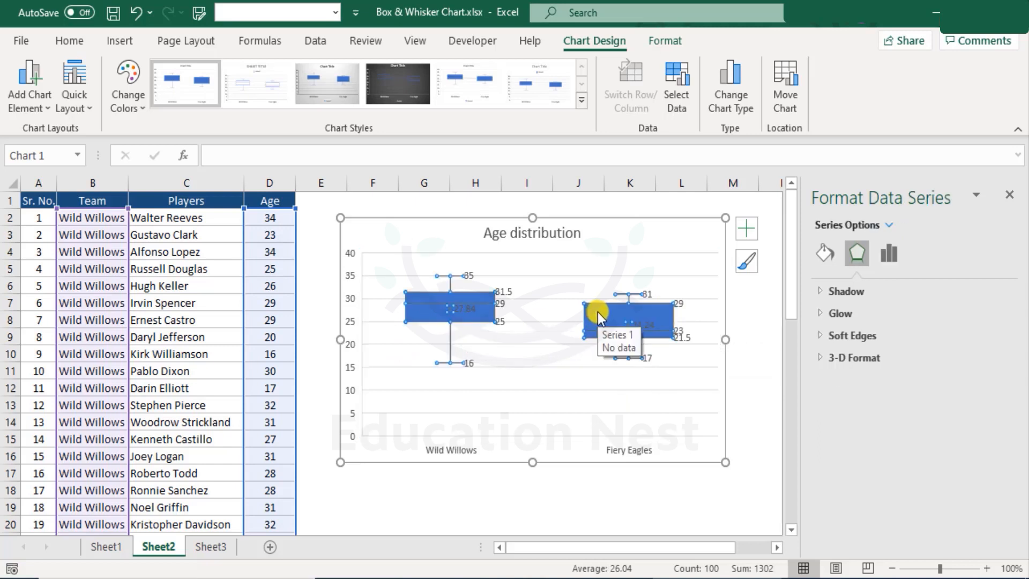
pyautogui.click(666, 39)
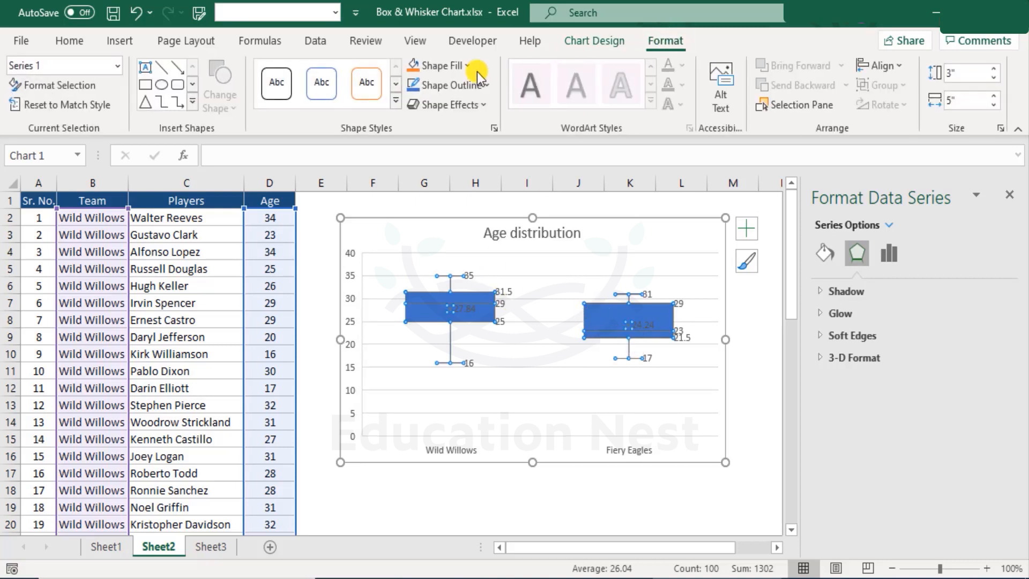
pyautogui.click(458, 72)
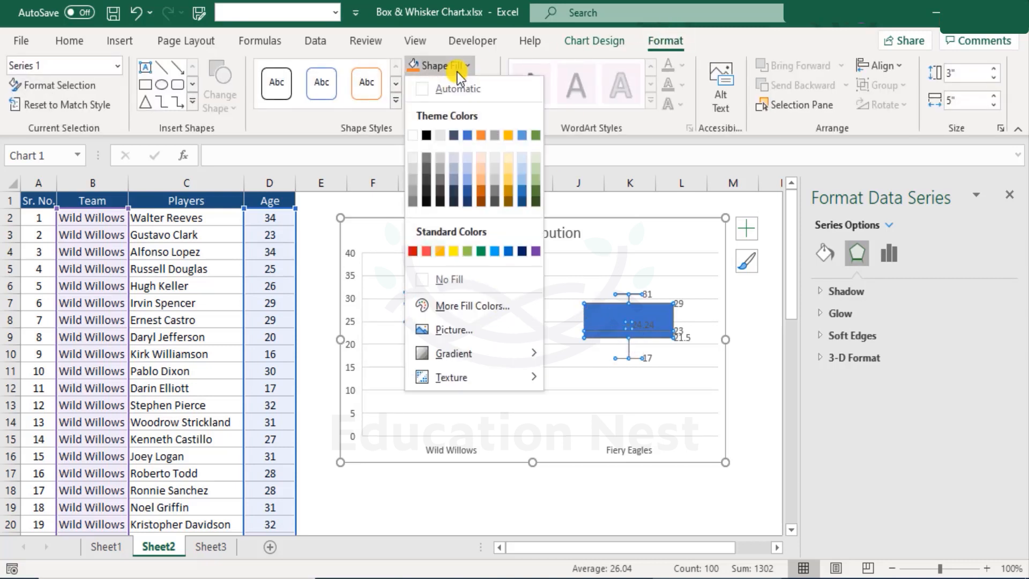
pyautogui.click(509, 167)
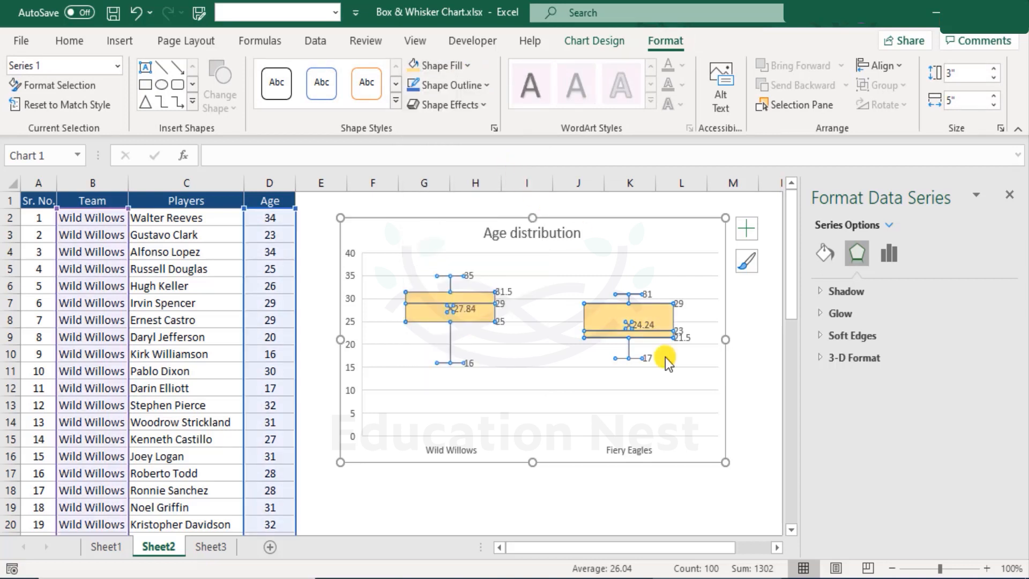
pyautogui.click(540, 397)
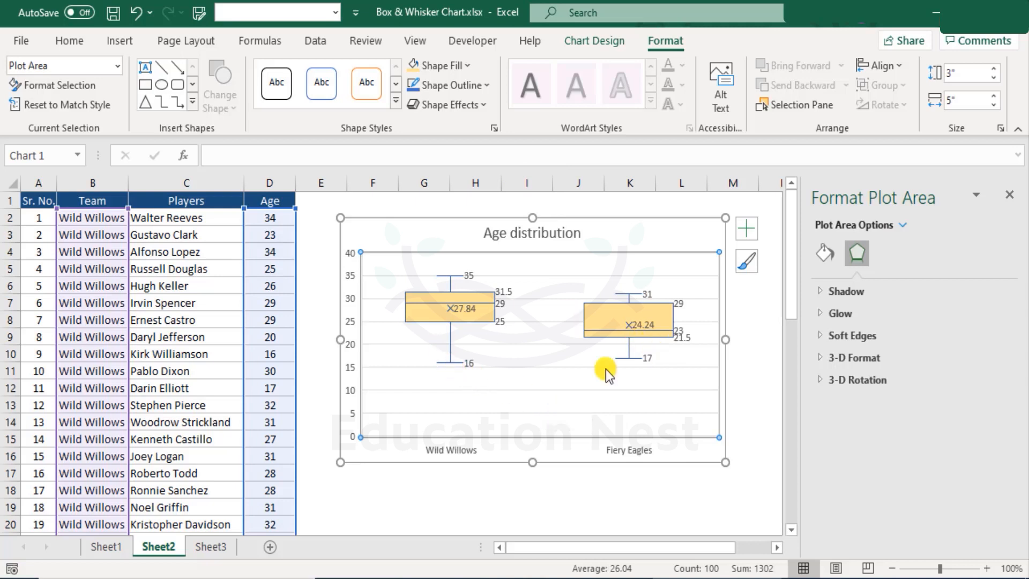
pyautogui.moveTo(690, 333)
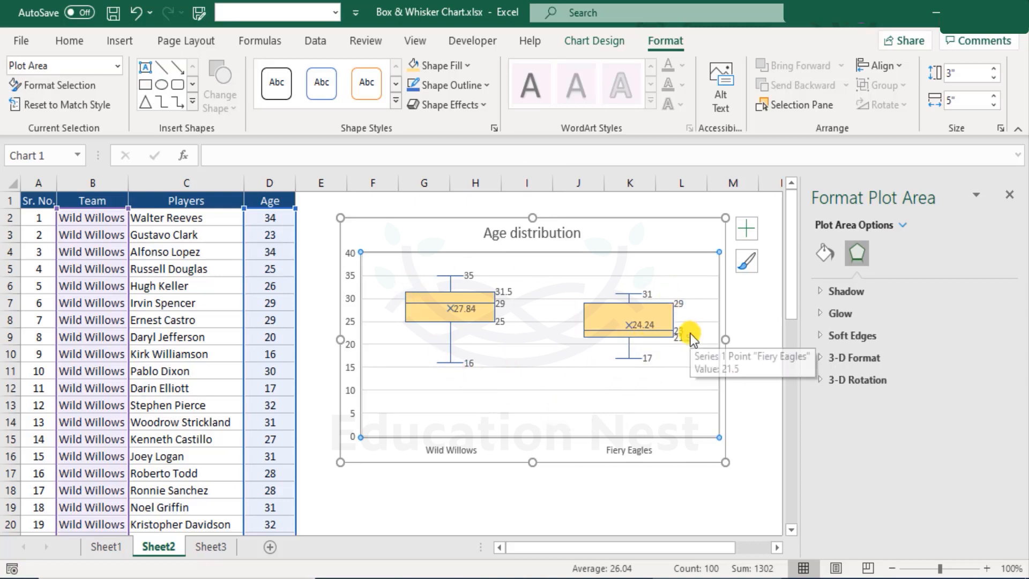
pyautogui.click(1010, 194)
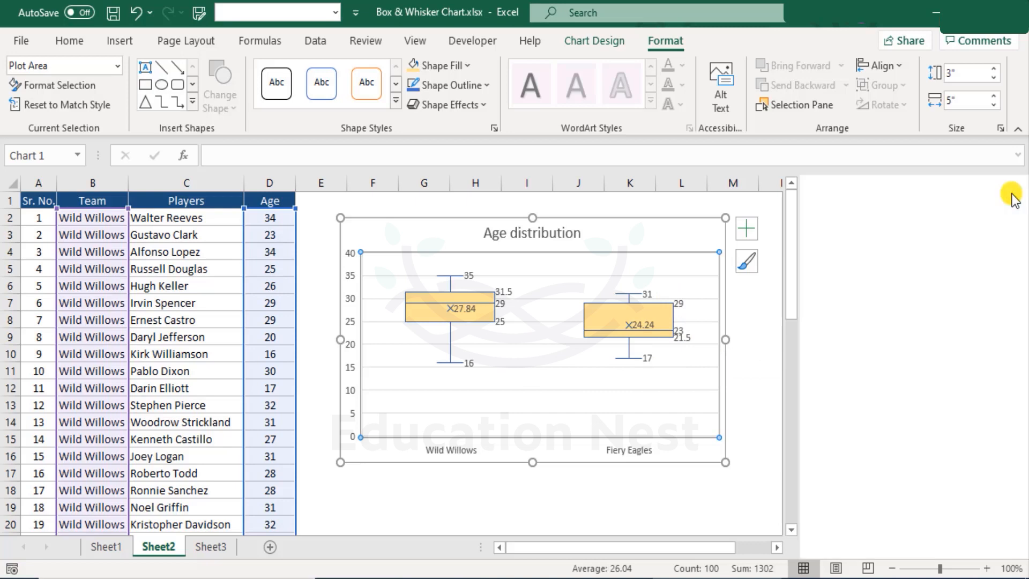
# Copy the age summary table H3:J9 from Sheet1 and return to the area below the chart on Sheet2.
pyautogui.click(113, 548)
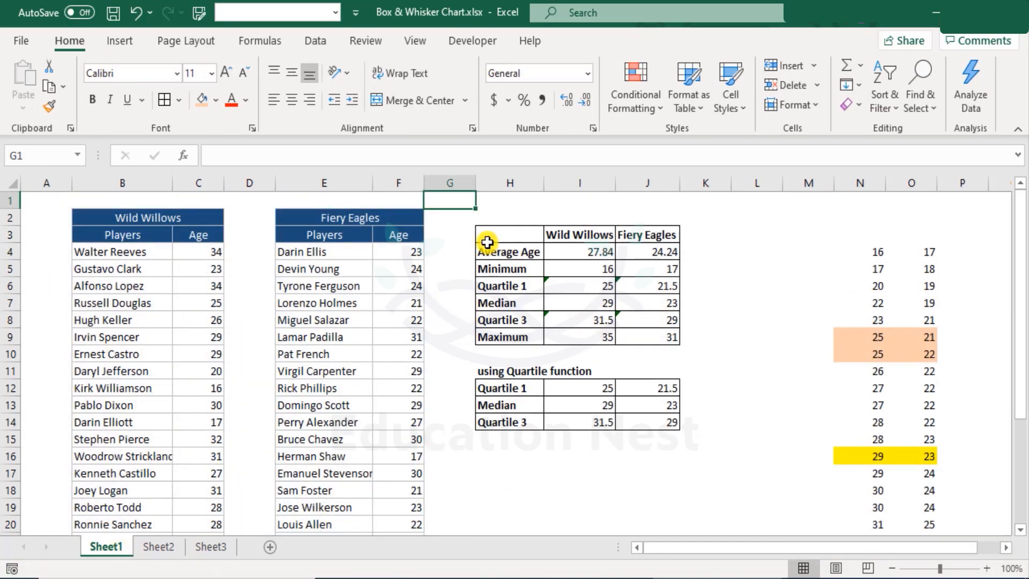
pyautogui.click(511, 234)
pyautogui.moveTo(512, 234); pyautogui.dragTo(665, 336)
pyautogui.hotkey('ctrl', 'c')
pyautogui.click(160, 547)
pyautogui.scroll(-2, 461, 453)
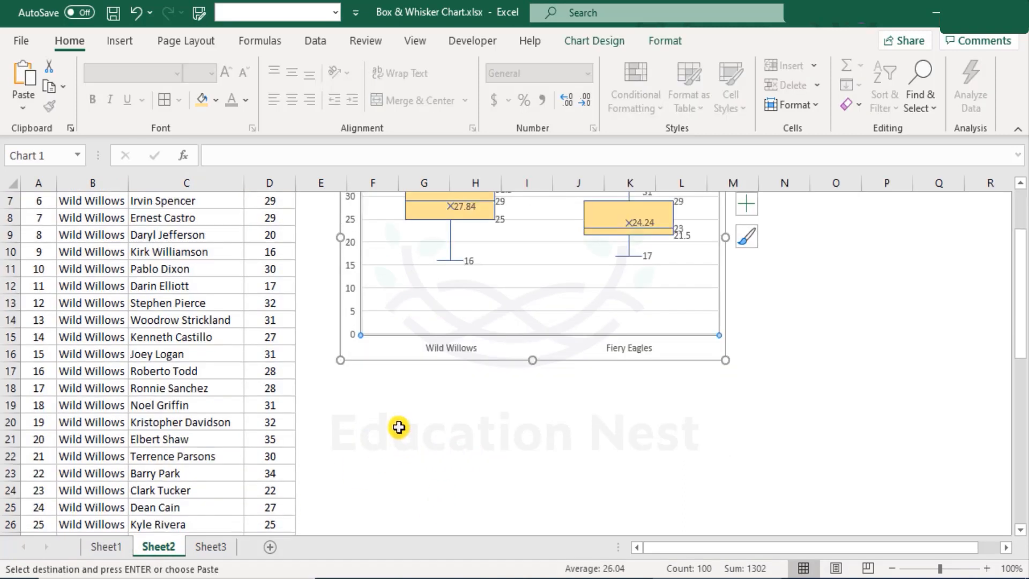
pyautogui.click(401, 426)
pyautogui.rightClick(417, 422)
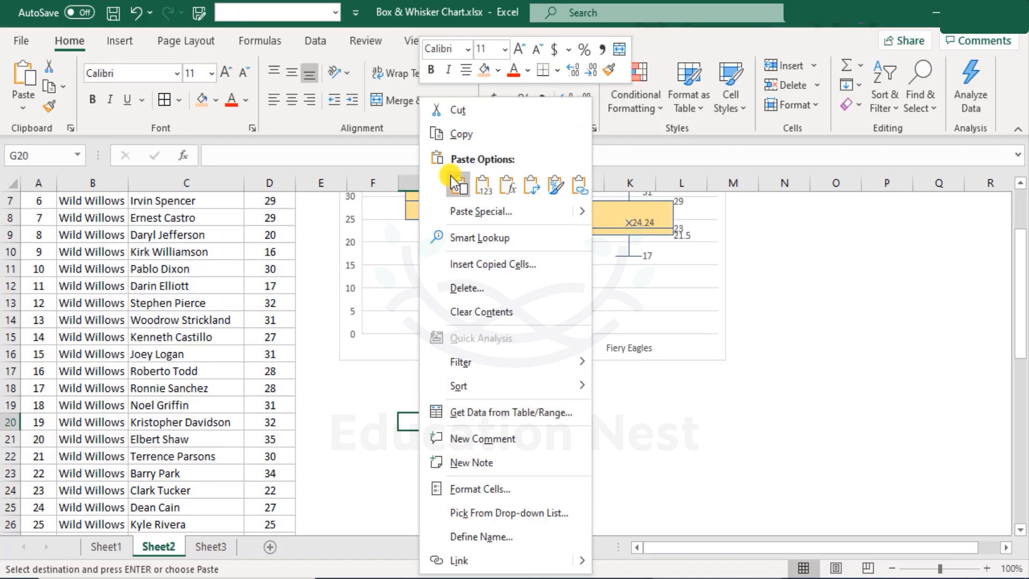
pyautogui.click(478, 184)
pyautogui.hotkey('ctrl', 'z')
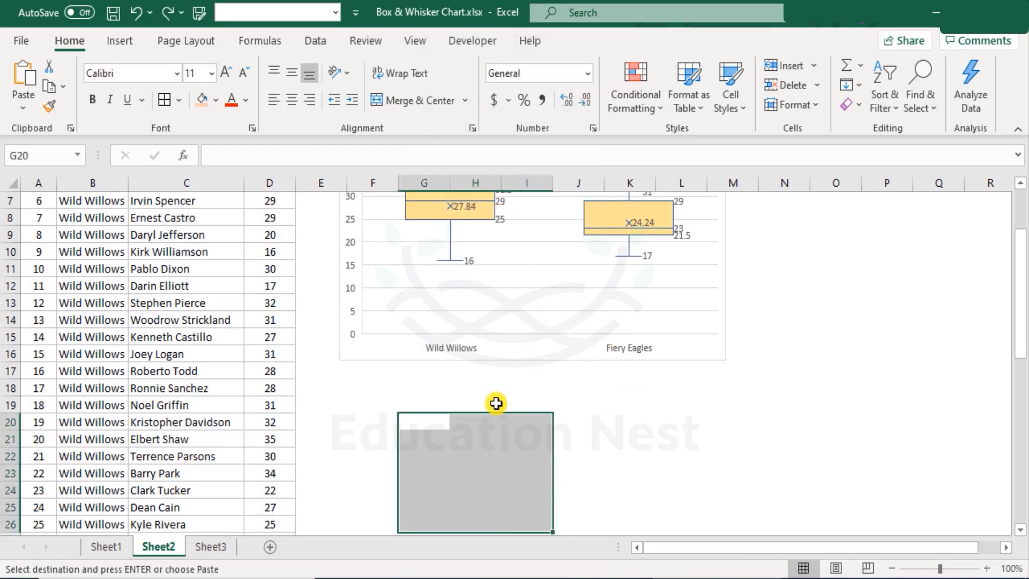
# Try pasting the copied age summary table at G19 below the chart and undo the paste.
pyautogui.click(402, 404)
pyautogui.hotkey('ctrl', 'v')
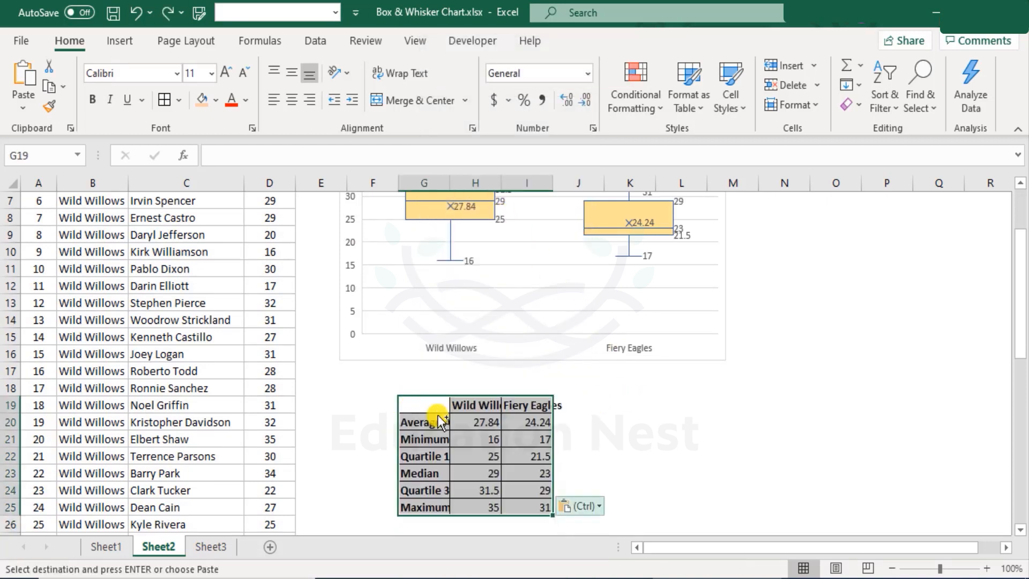
pyautogui.press('ctrl')
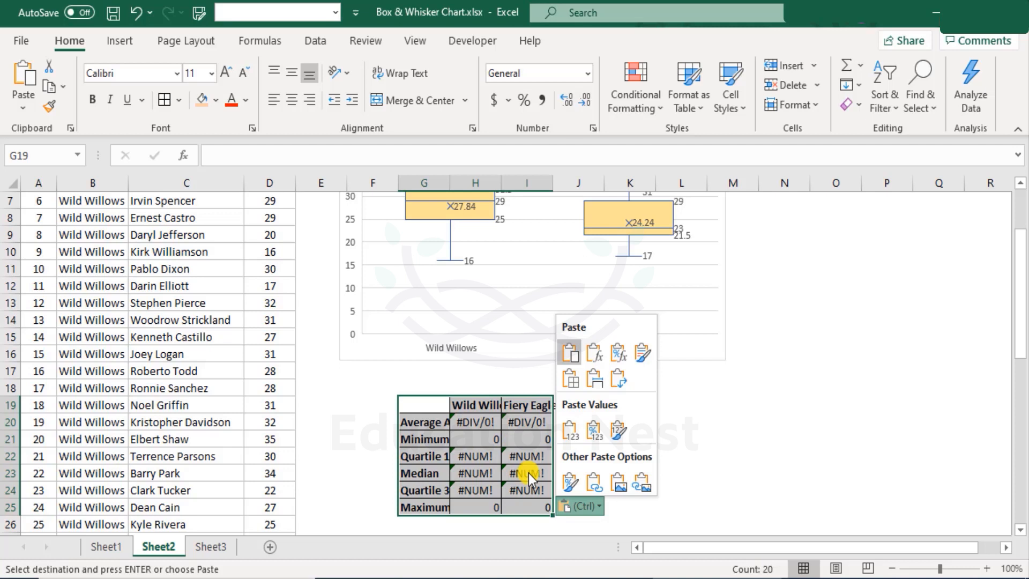
pyautogui.press('Escape')
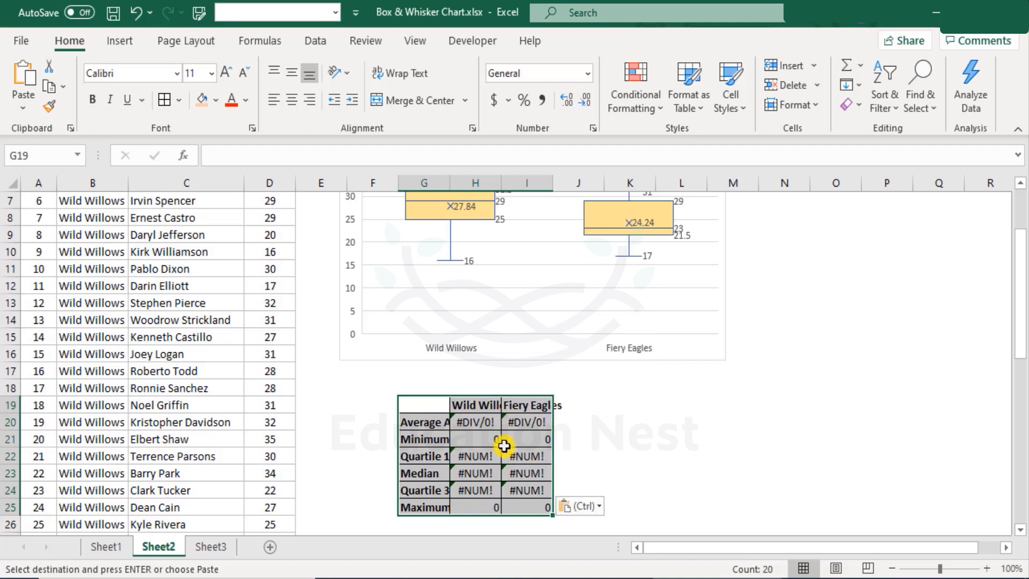
pyautogui.hotkey('ctrl', 'z')
# Paste the age summary table as values only at N3 beside the chart and auto-fit the widths of columns N to P.
pyautogui.scroll(2, 587, 422)
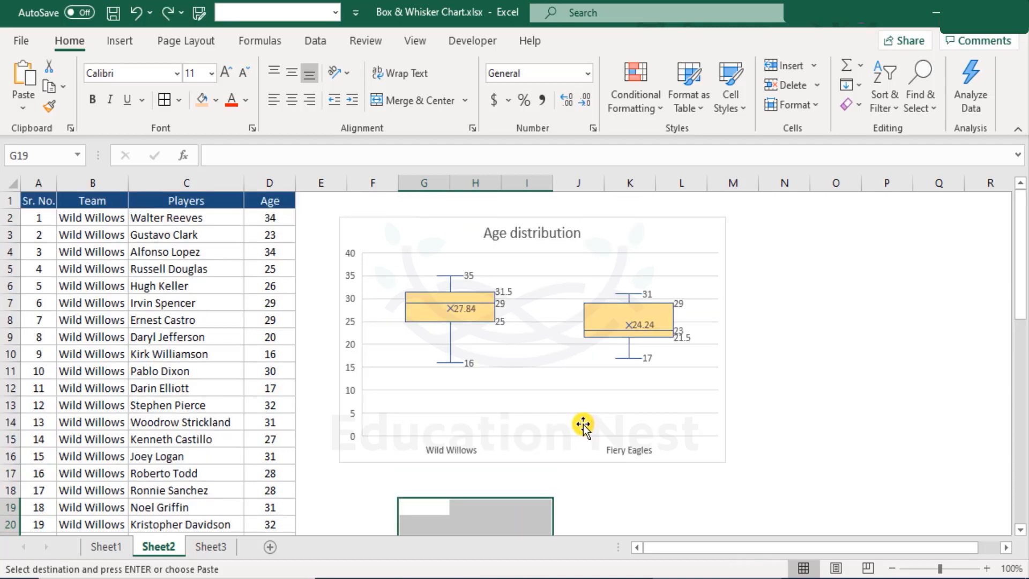
pyautogui.rightClick(801, 231)
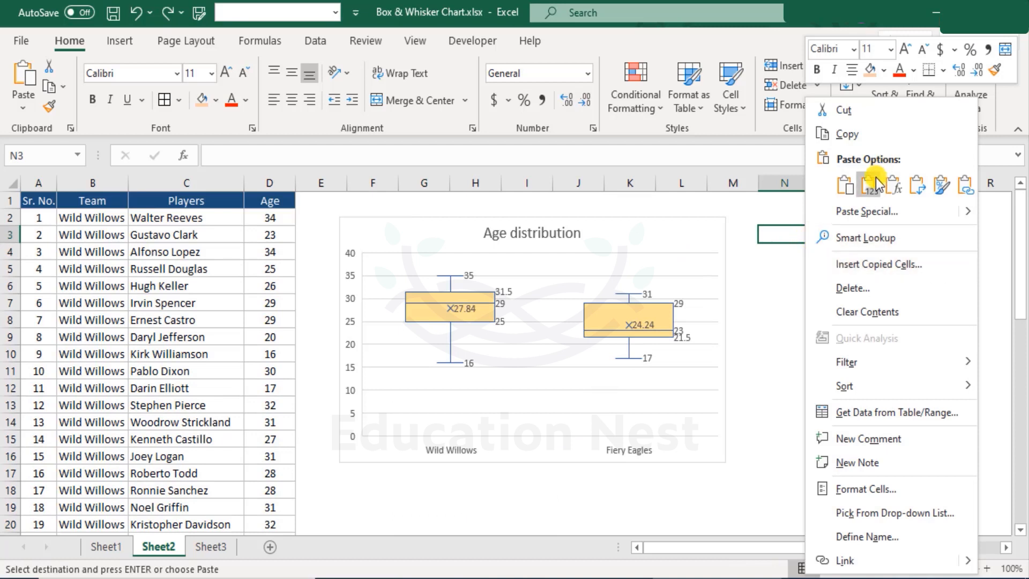
pyautogui.click(872, 184)
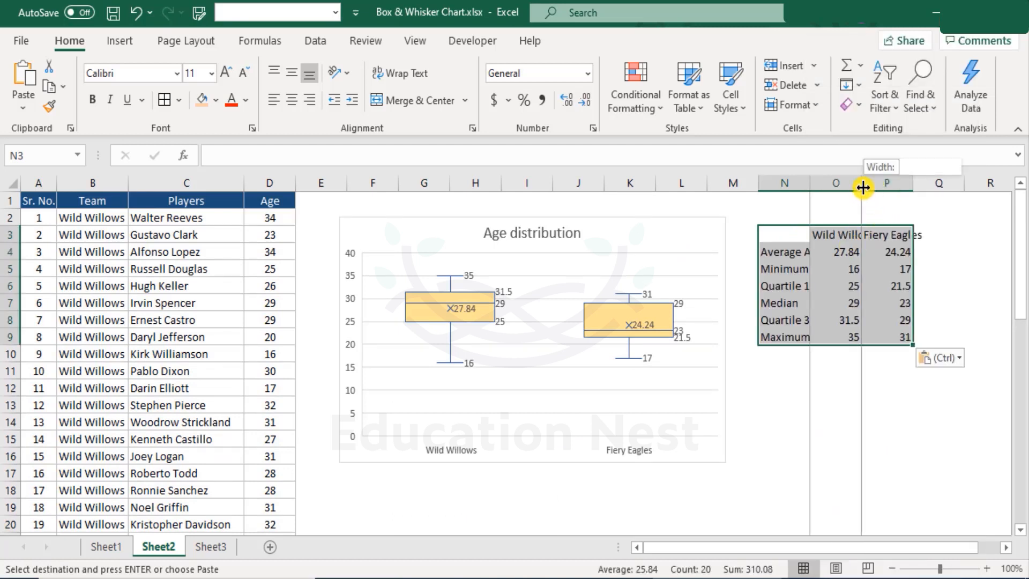
pyautogui.doubleClick(862, 183)
pyautogui.doubleClick(935, 183)
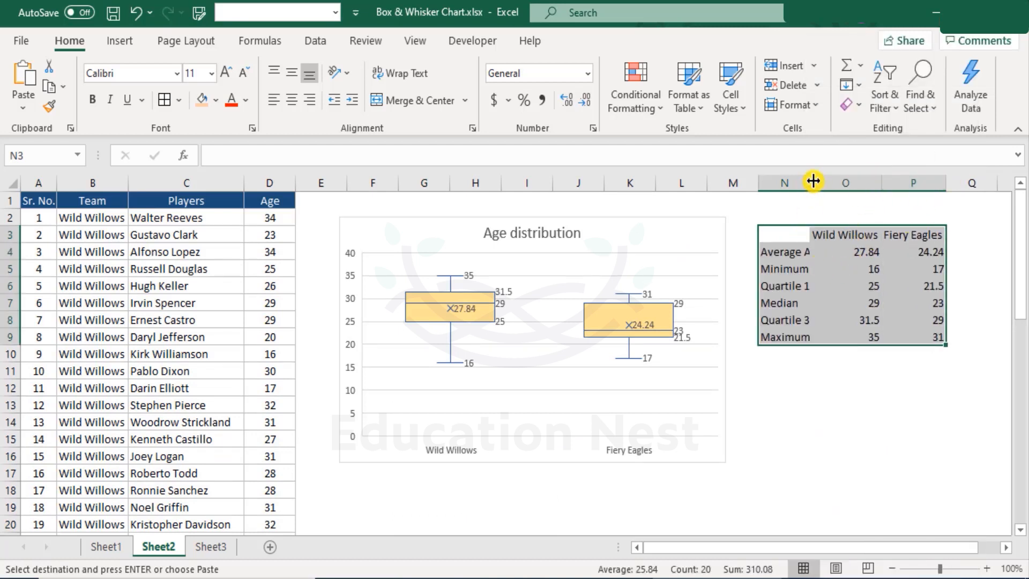
pyautogui.doubleClick(813, 181)
pyautogui.click(830, 383)
# Enter the label "Mean" in cell N12 below the pasted summary table.
pyautogui.click(798, 251)
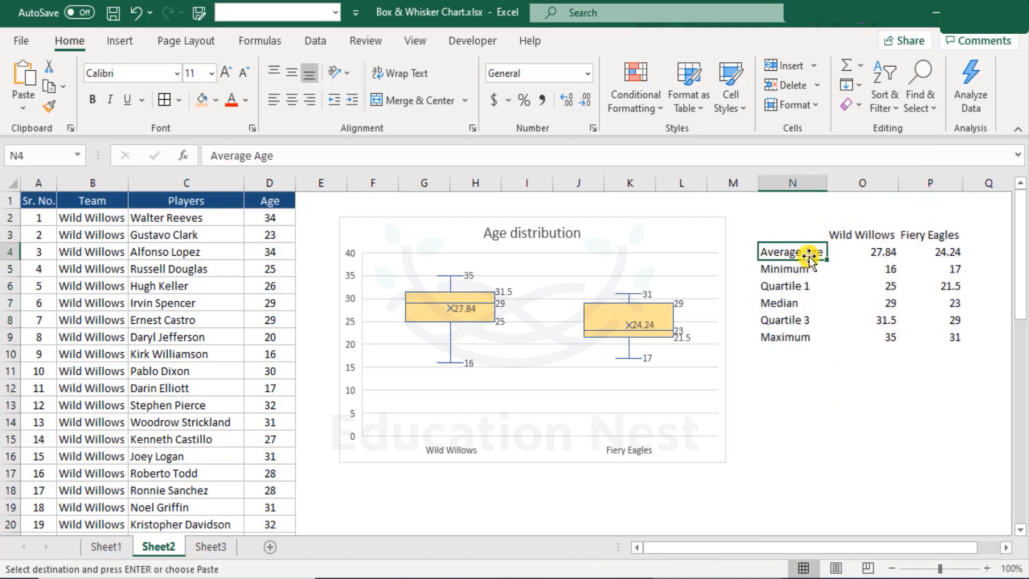
pyautogui.click(812, 386)
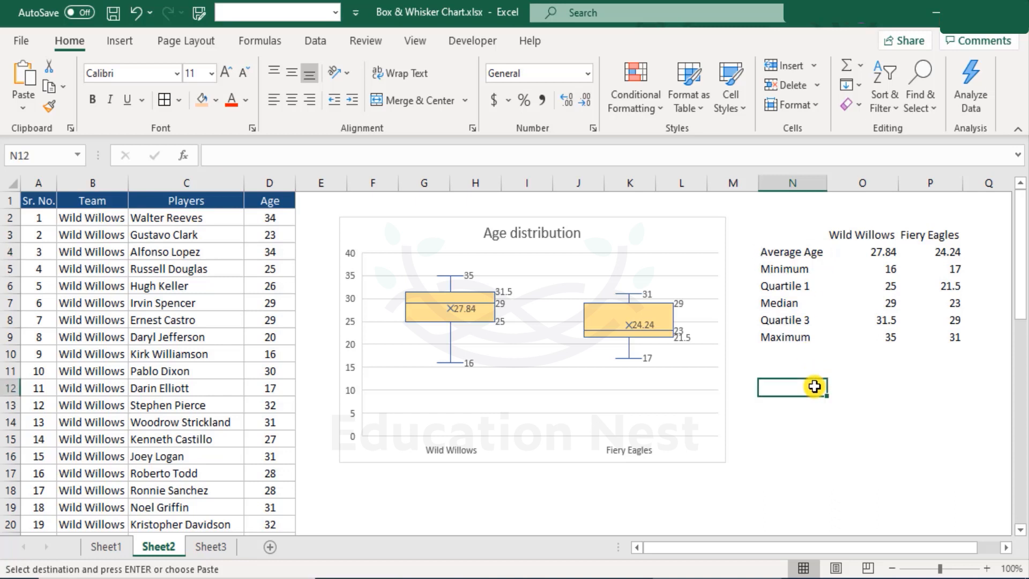
pyautogui.press('Escape')
pyautogui.write('Mea')
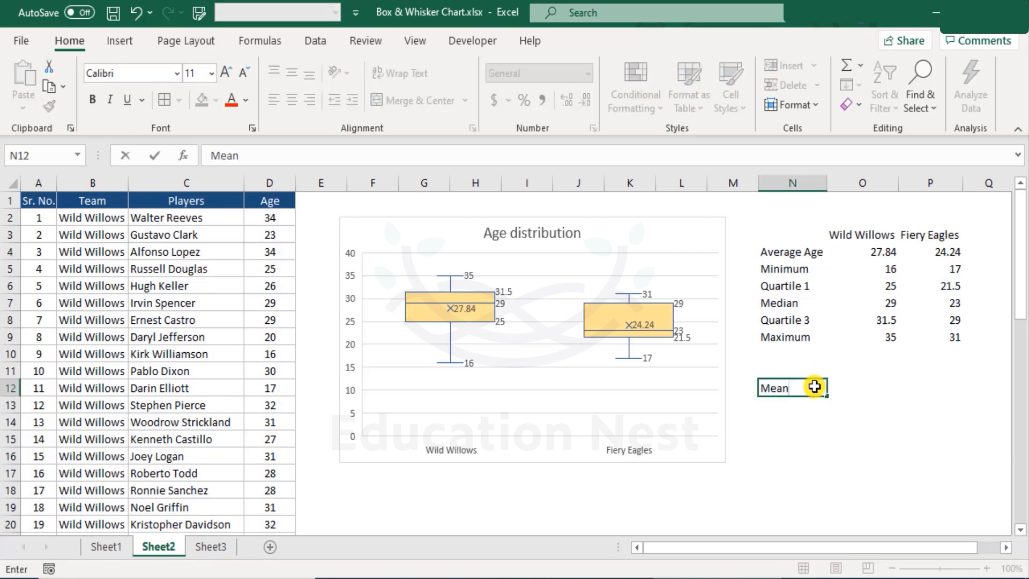
pyautogui.write('n')
pyautogui.press('Return')
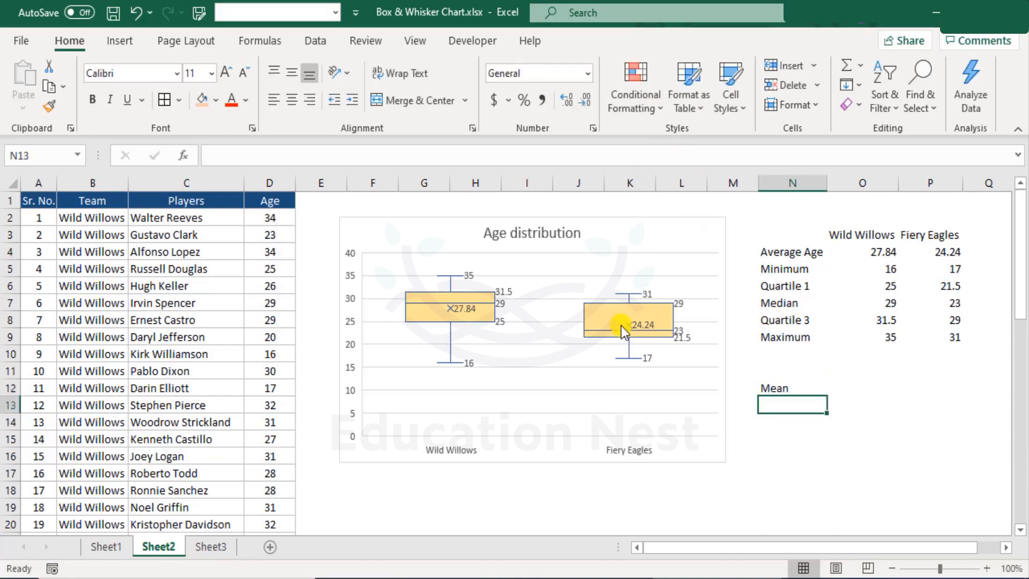
# Compare the Average Age and Quartile 1 rows of the summary table with the mean markers, box edges and axis in the chart.
pyautogui.click(893, 254)
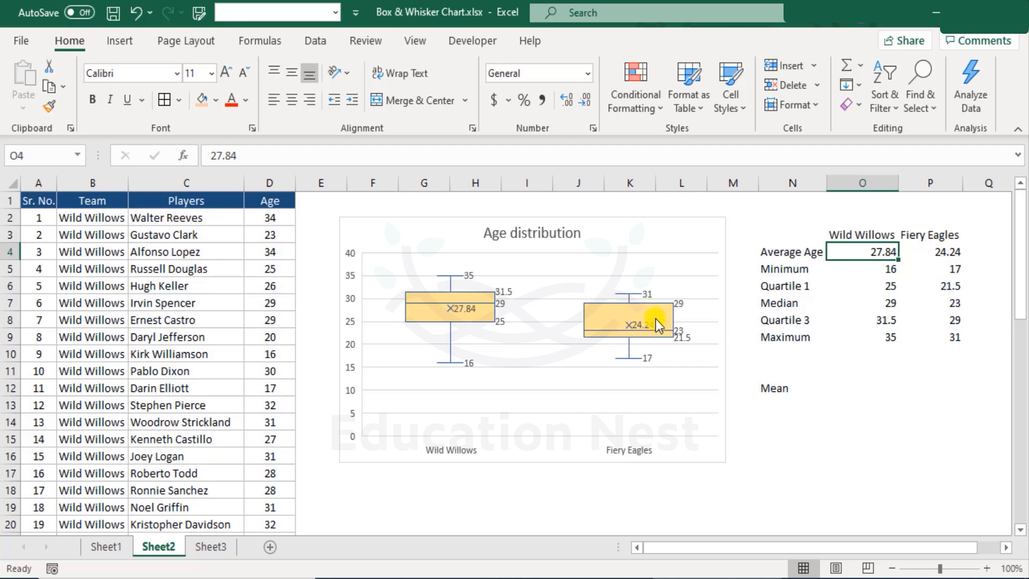
pyautogui.moveTo(654, 325)
pyautogui.click(349, 255)
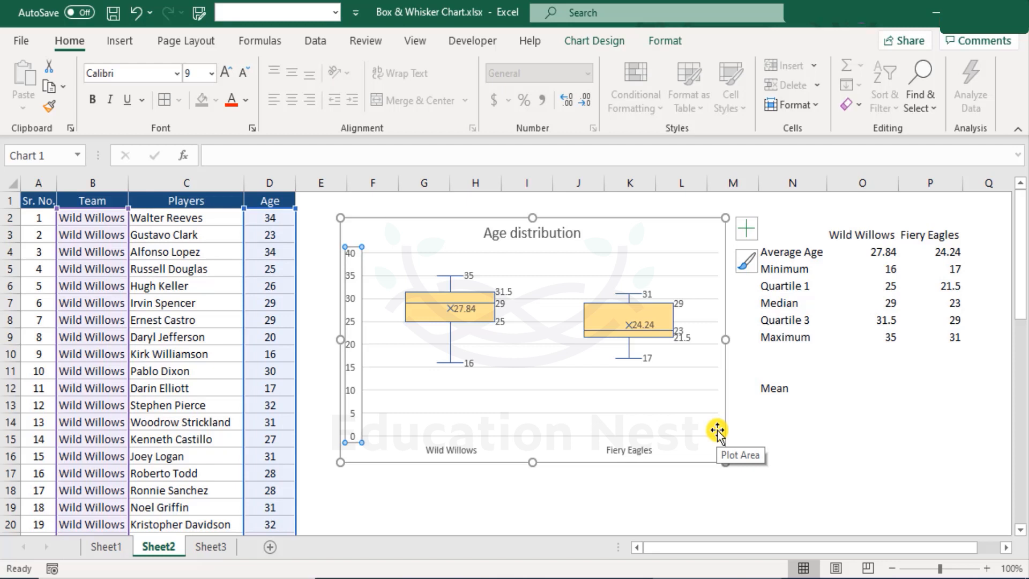
pyautogui.click(584, 521)
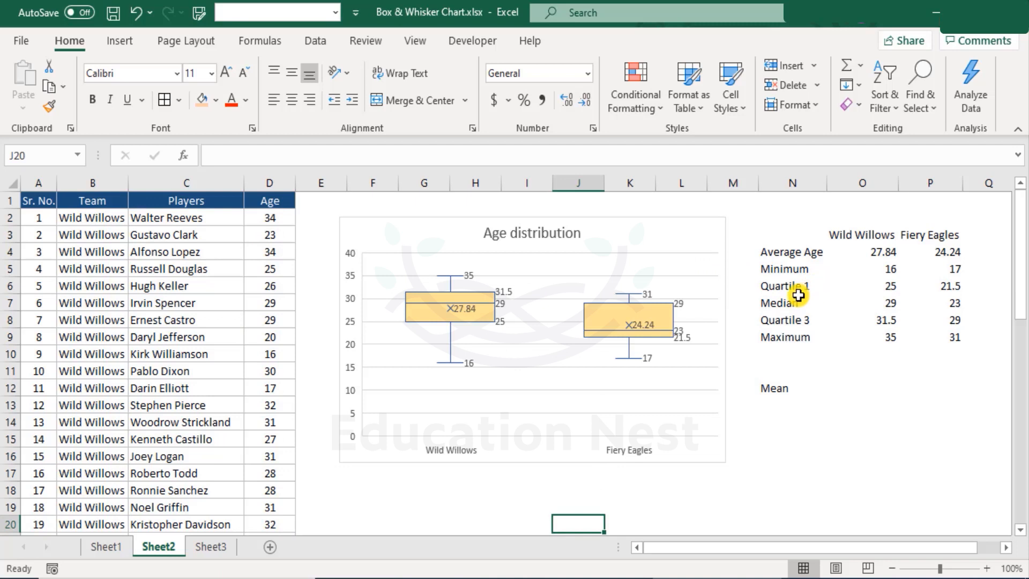
pyautogui.moveTo(797, 287); pyautogui.dragTo(950, 285)
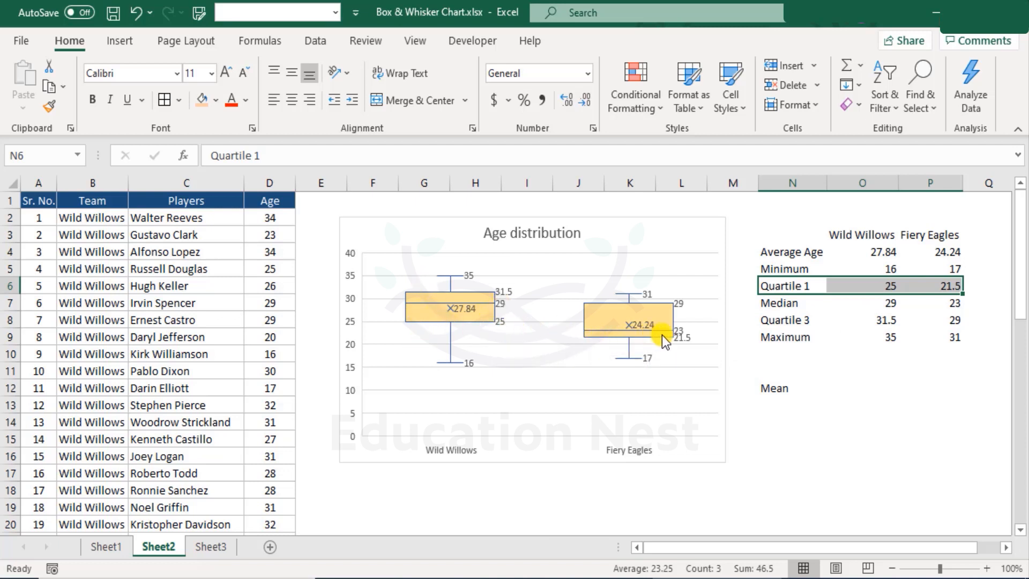
pyautogui.moveTo(679, 339)
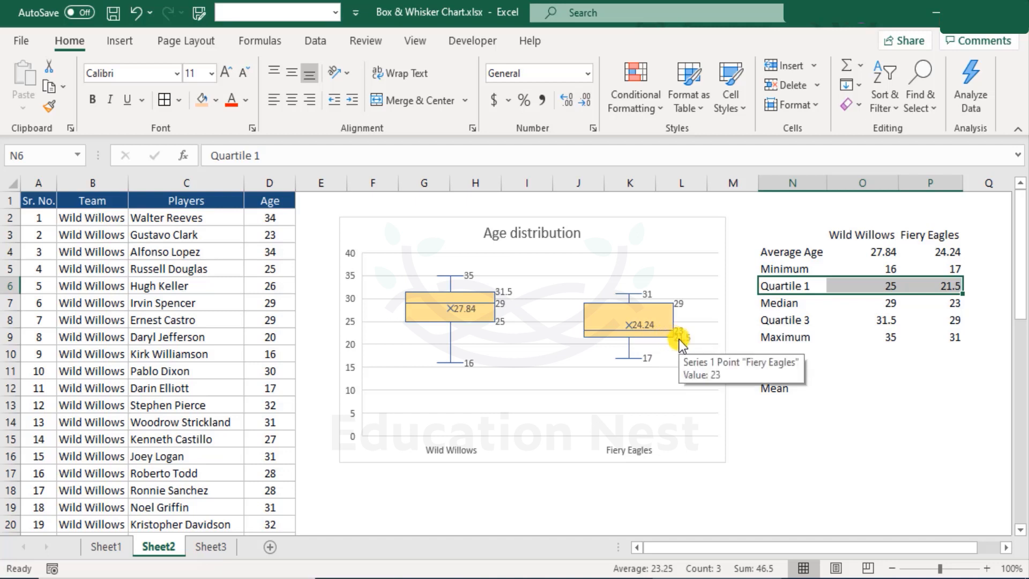
pyautogui.moveTo(651, 365)
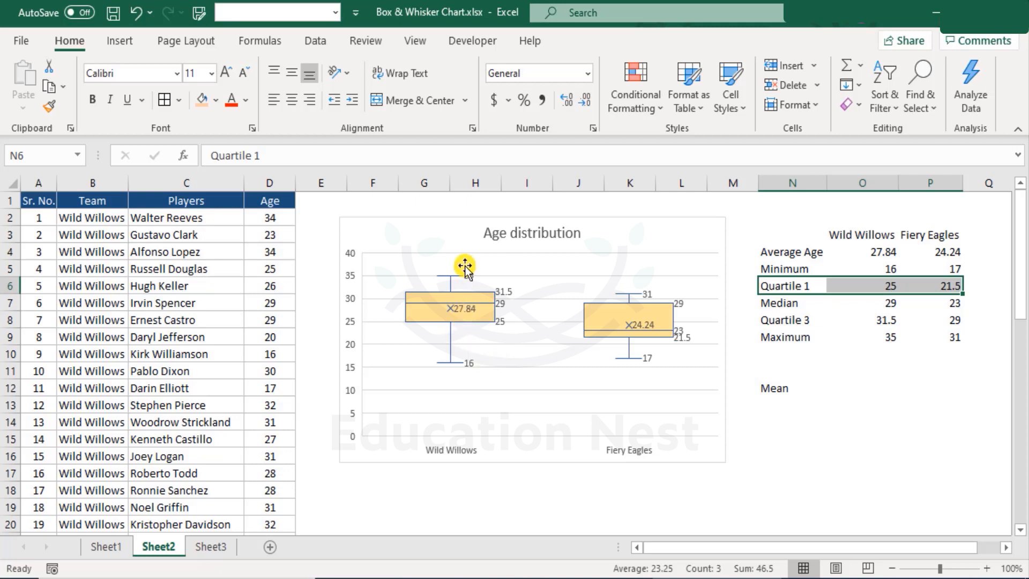
pyautogui.moveTo(468, 307)
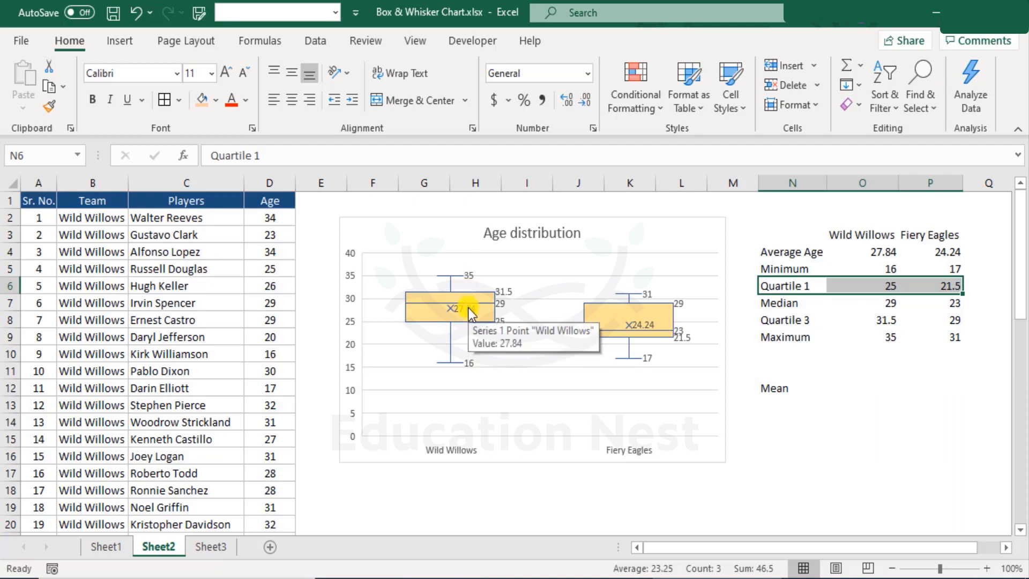
# Compare the Median, Quartile 3 and Maximum rows of the summary table with the matching lines and labels in the chart.
pyautogui.click(785, 306)
pyautogui.moveTo(785, 305); pyautogui.dragTo(928, 303)
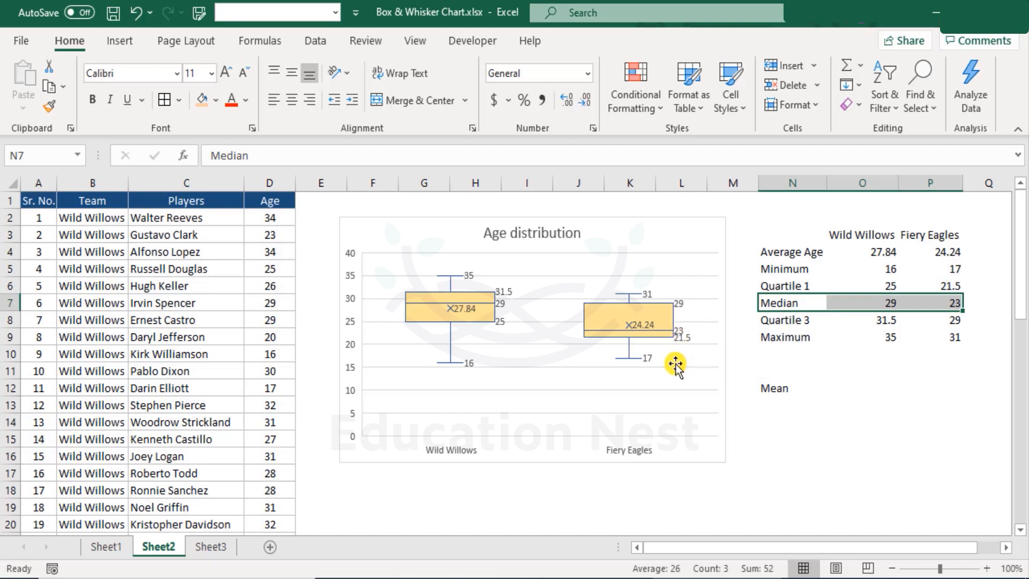
pyautogui.moveTo(645, 363)
pyautogui.moveTo(467, 360)
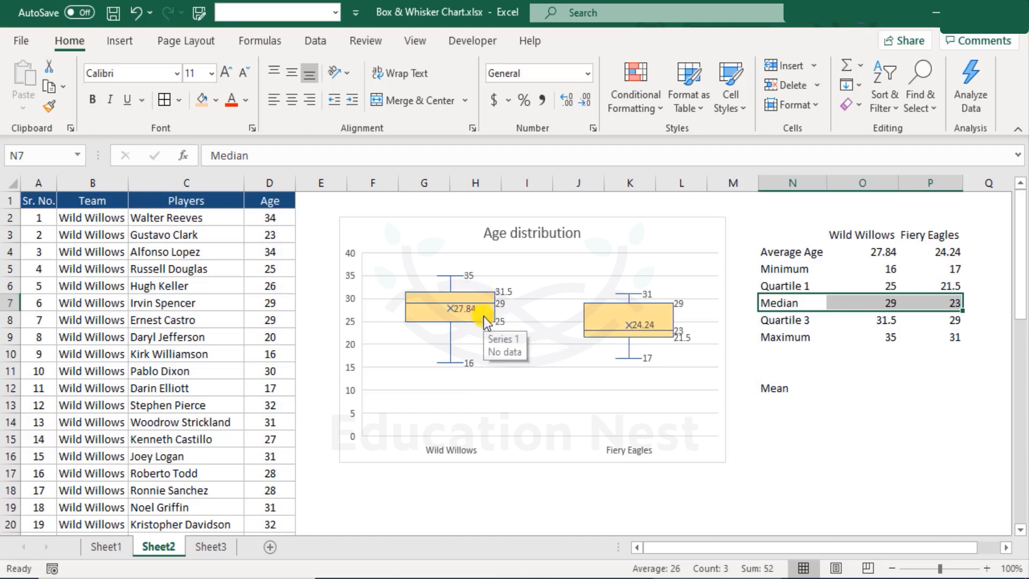
pyautogui.moveTo(477, 306)
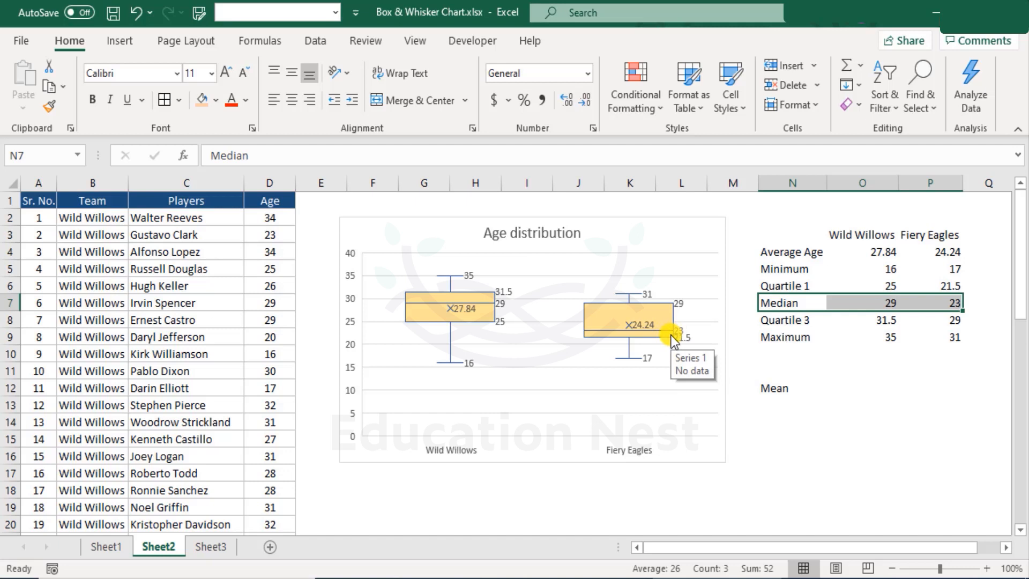
pyautogui.moveTo(785, 320); pyautogui.dragTo(911, 320)
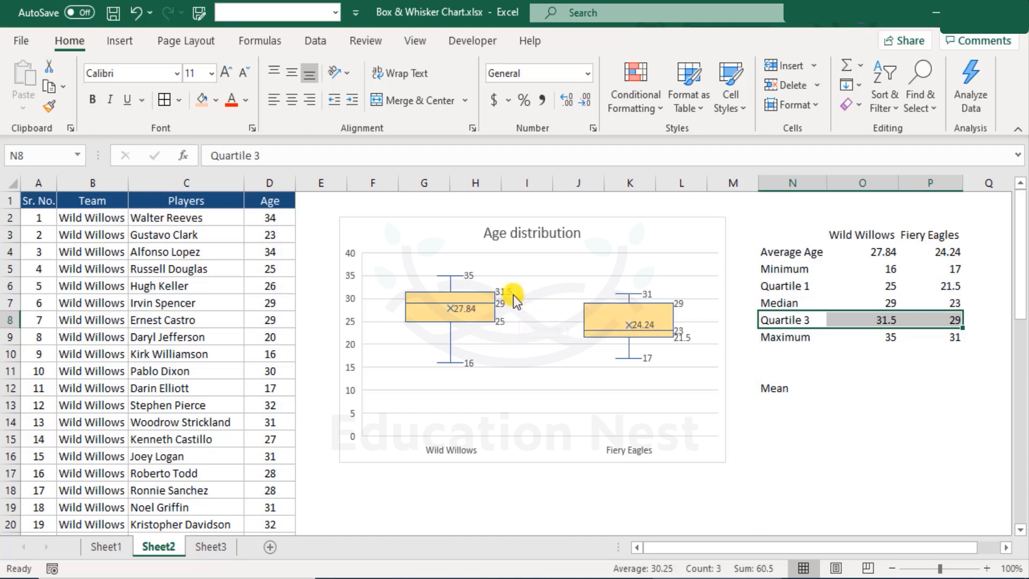
pyautogui.moveTo(513, 295)
pyautogui.moveTo(644, 296)
pyautogui.moveTo(819, 337); pyautogui.dragTo(956, 338)
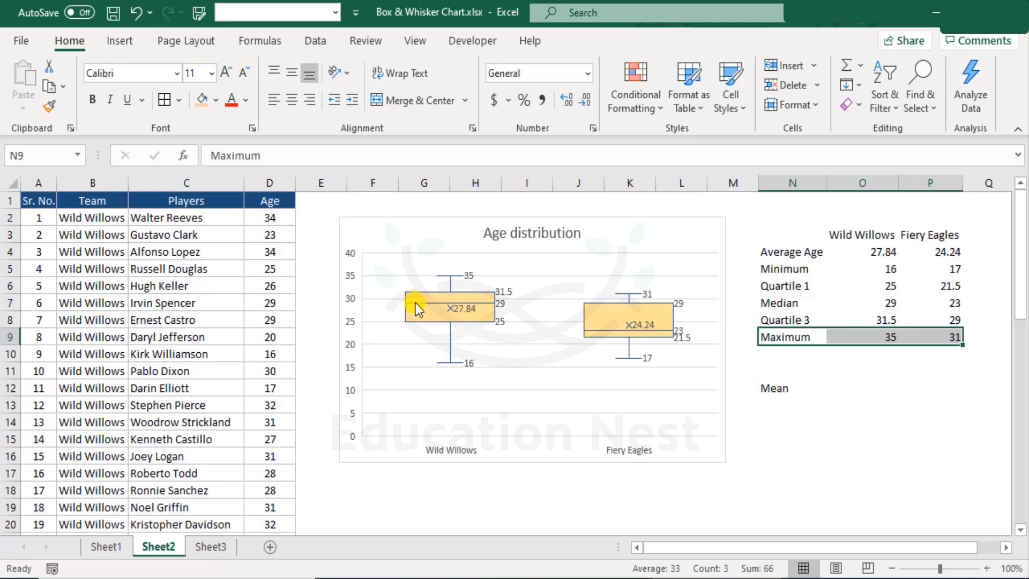
pyautogui.moveTo(416, 303)
# Review the sorted ages and summary statistics on Sheet1 and the design options for the age distribution chart on Sheet2.
pyautogui.click(114, 39)
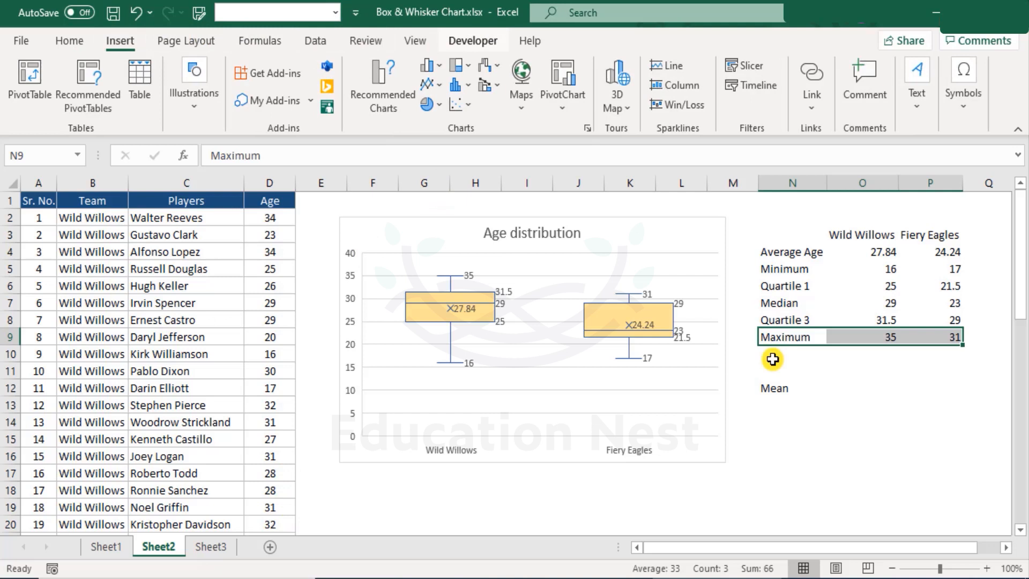
pyautogui.click(620, 230)
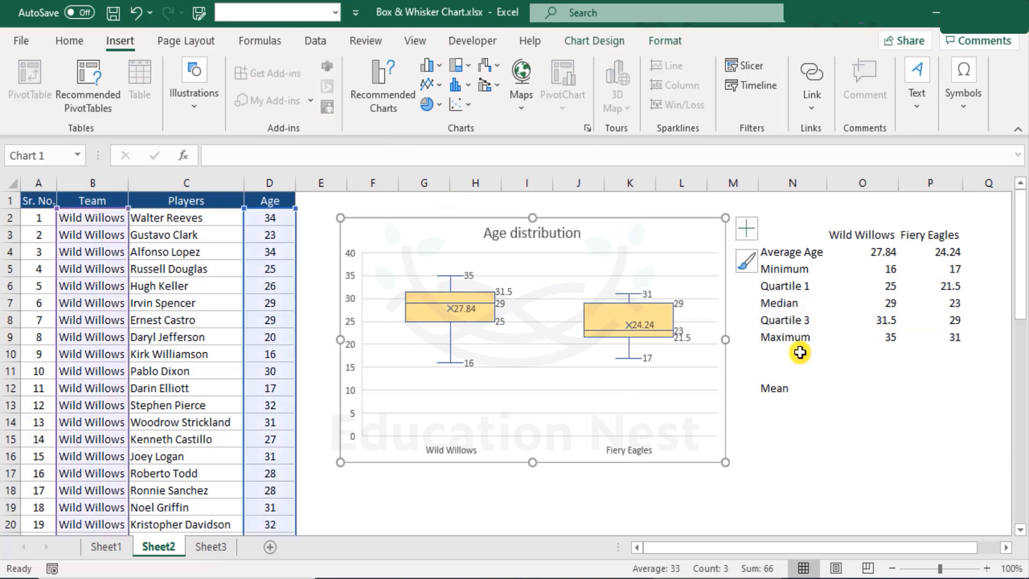
pyautogui.click(123, 545)
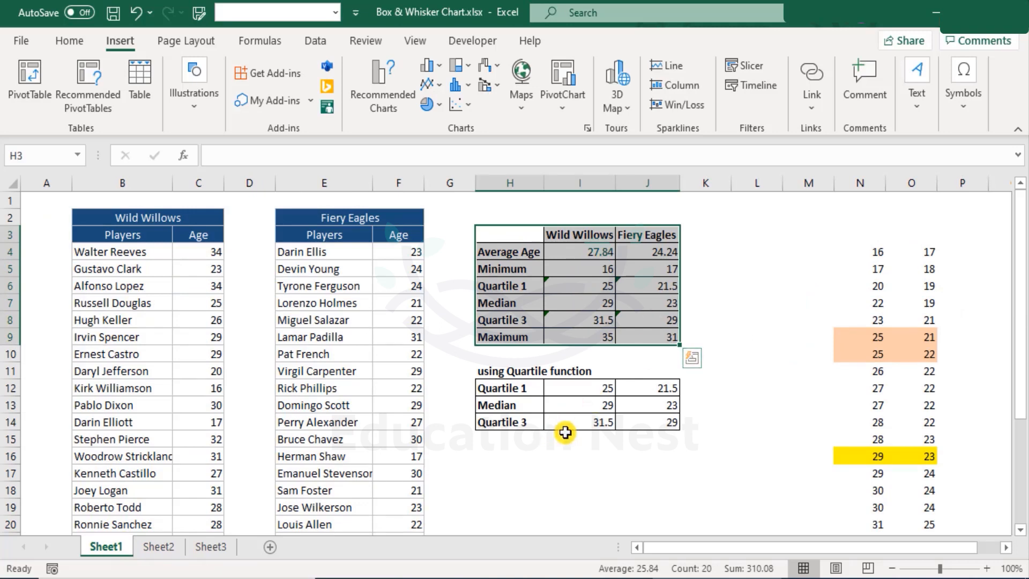
pyautogui.moveTo(854, 236); pyautogui.dragTo(930, 490)
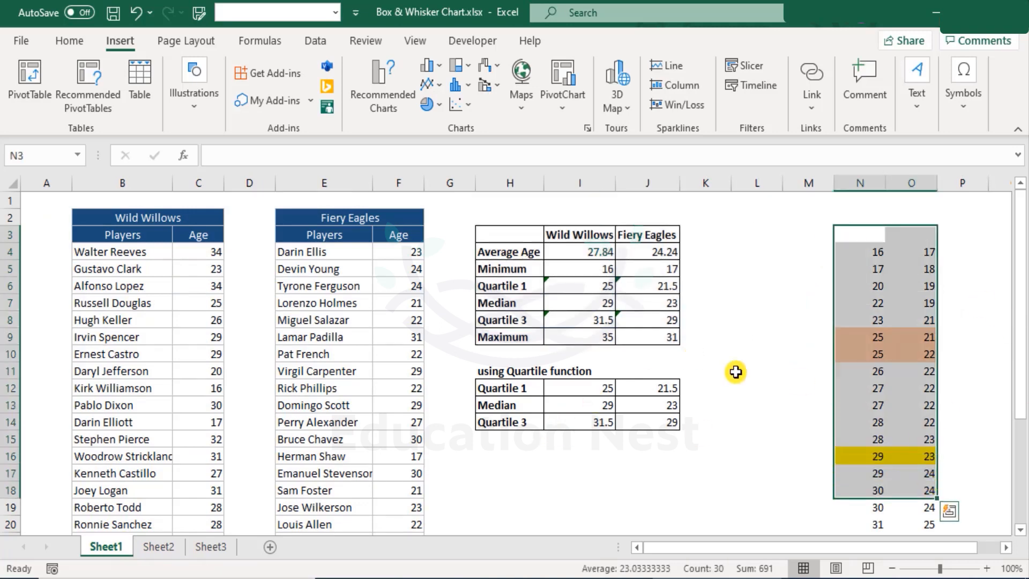
pyautogui.moveTo(579, 252); pyautogui.dragTo(670, 321)
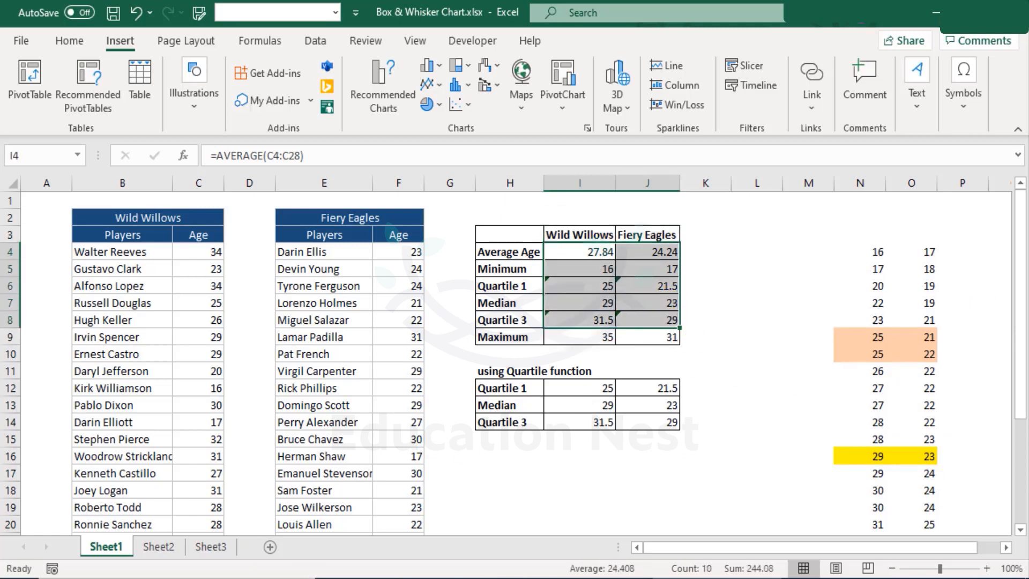
pyautogui.click(160, 546)
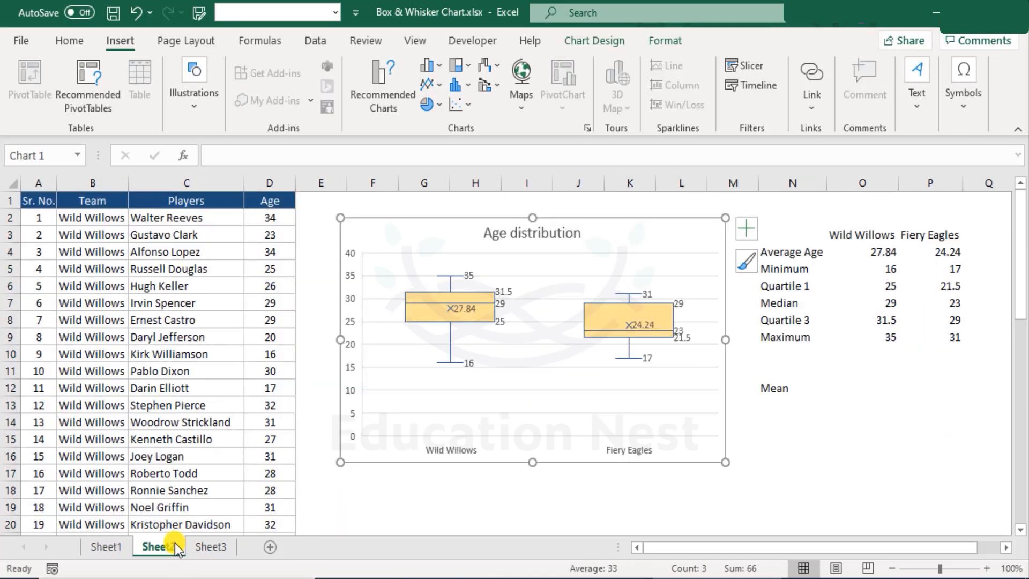
pyautogui.click(667, 35)
pyautogui.click(612, 42)
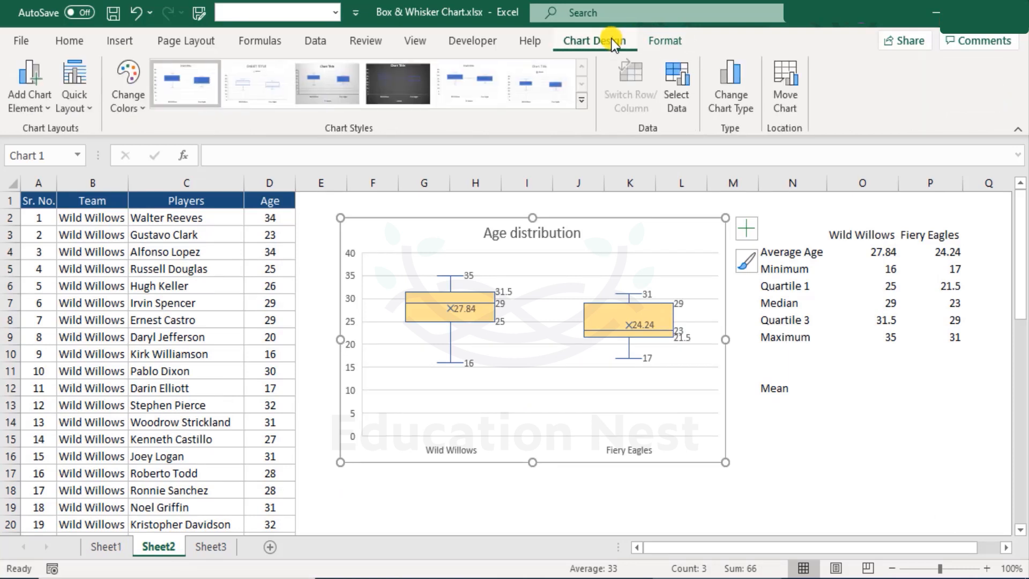
pyautogui.click(681, 200)
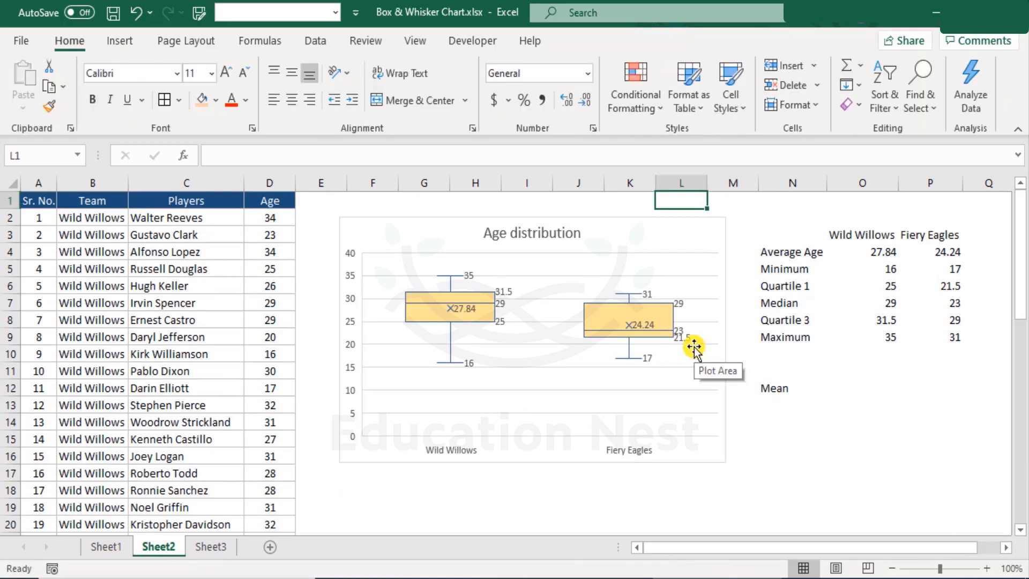
# Select the engagement type and monthly salary data in D2:E26 on Sheet3.
pyautogui.click(211, 546)
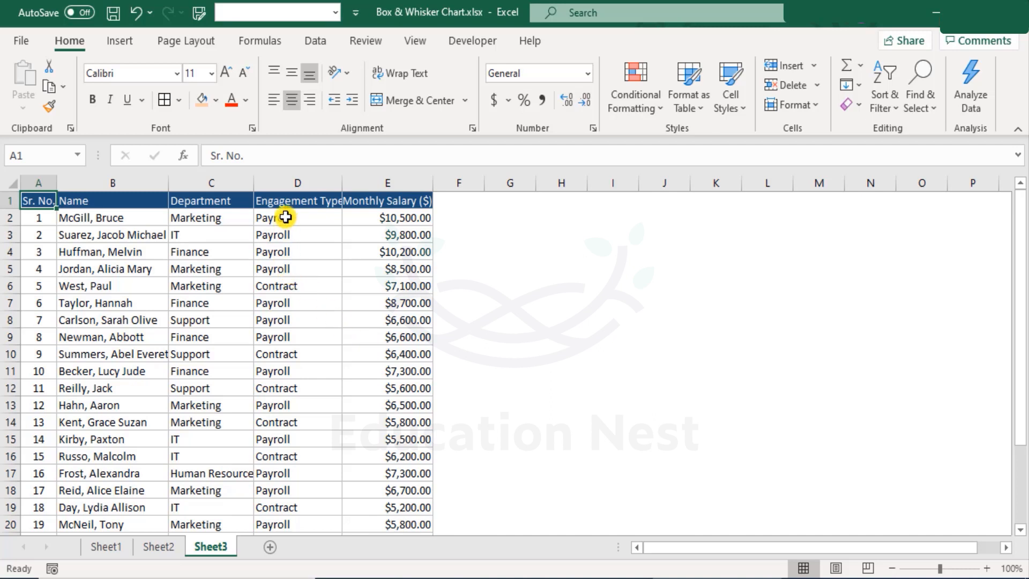
pyautogui.moveTo(287, 214); pyautogui.dragTo(299, 518)
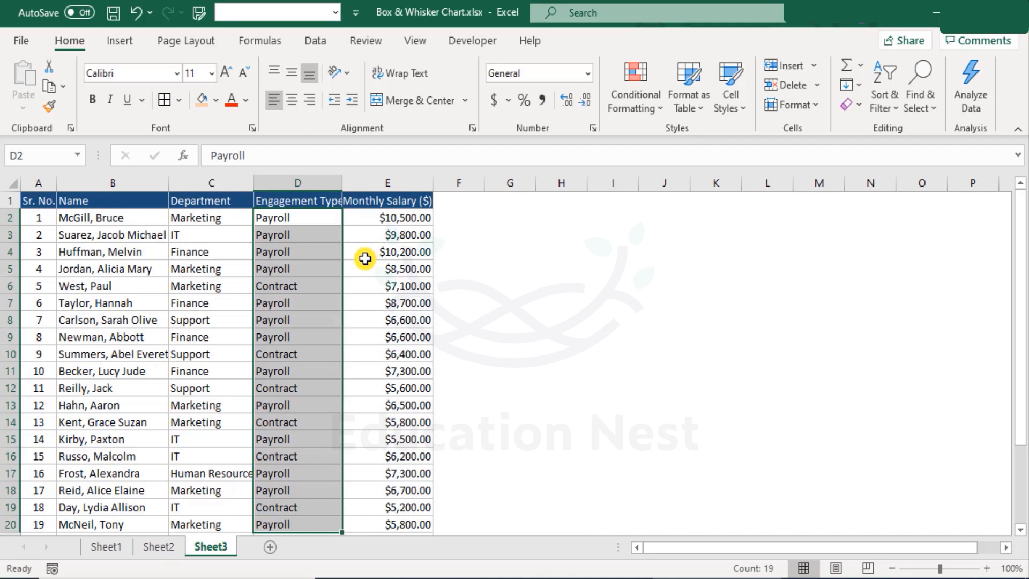
pyautogui.moveTo(310, 220); pyautogui.dragTo(372, 497)
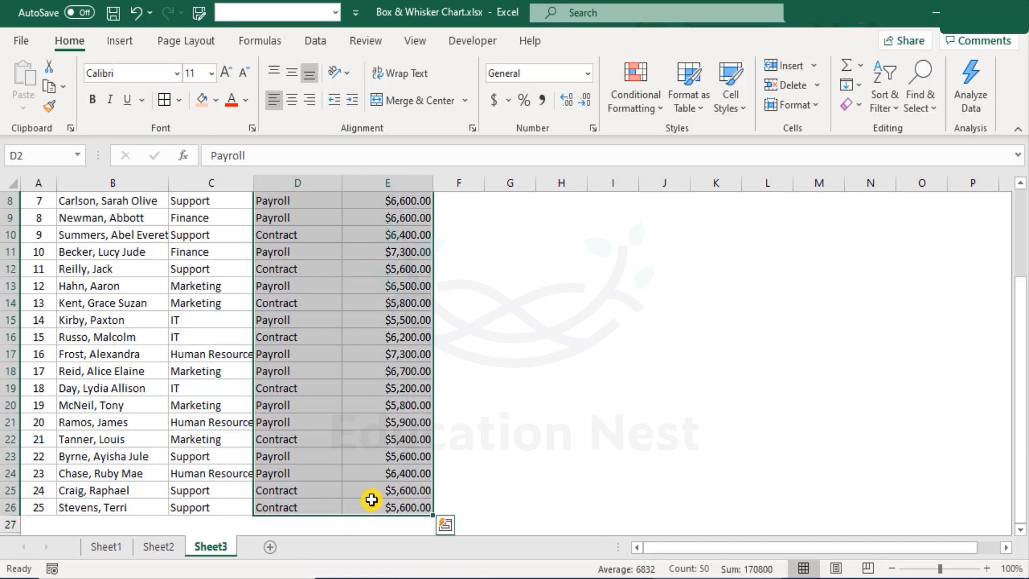
pyautogui.scroll(3, 376, 498)
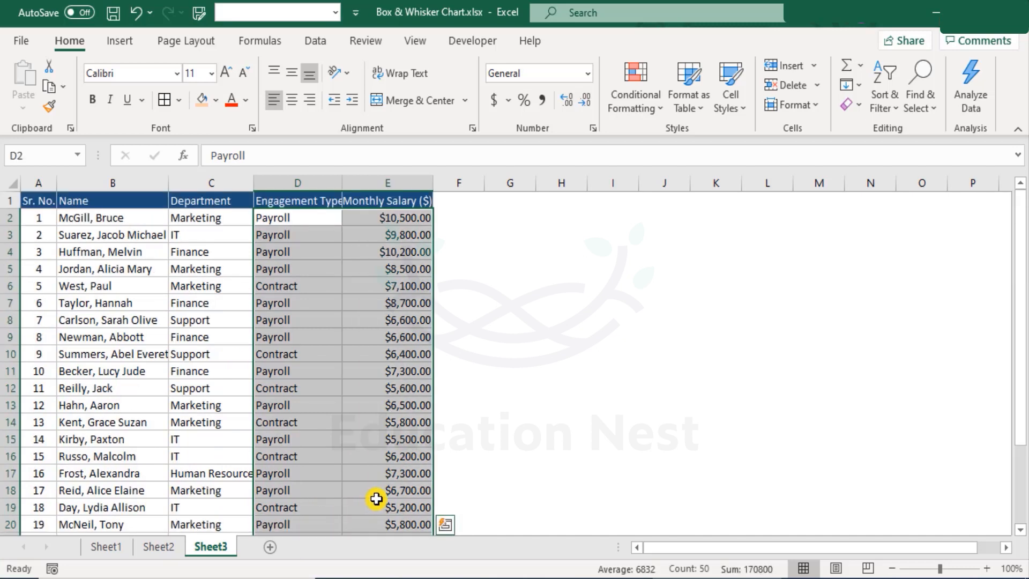
# Insert a Box and Whisker chart from the selected salary data and place it beside the table over columns H to O.
pyautogui.click(128, 42)
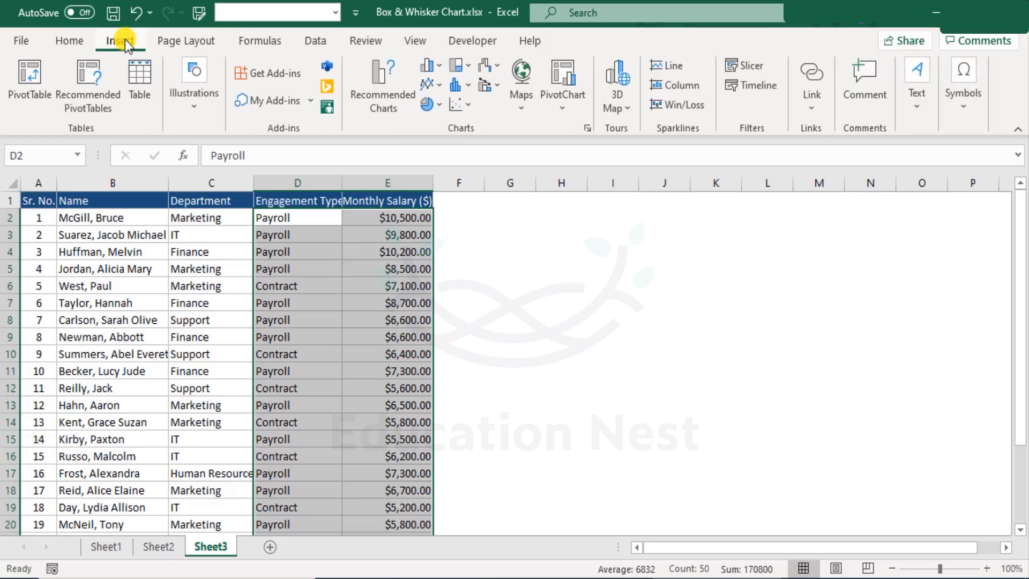
pyautogui.click(587, 127)
pyautogui.click(391, 72)
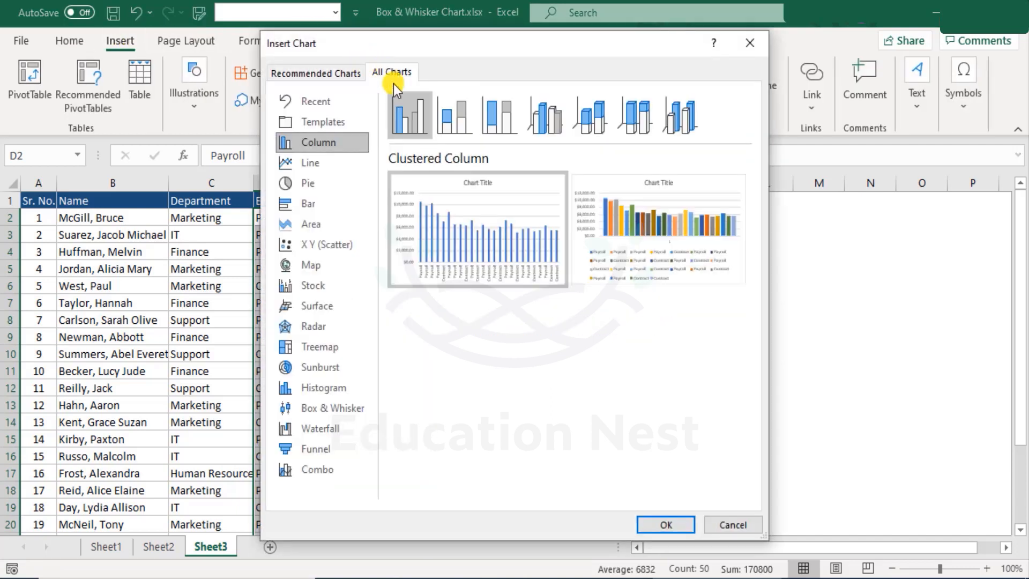
pyautogui.click(341, 408)
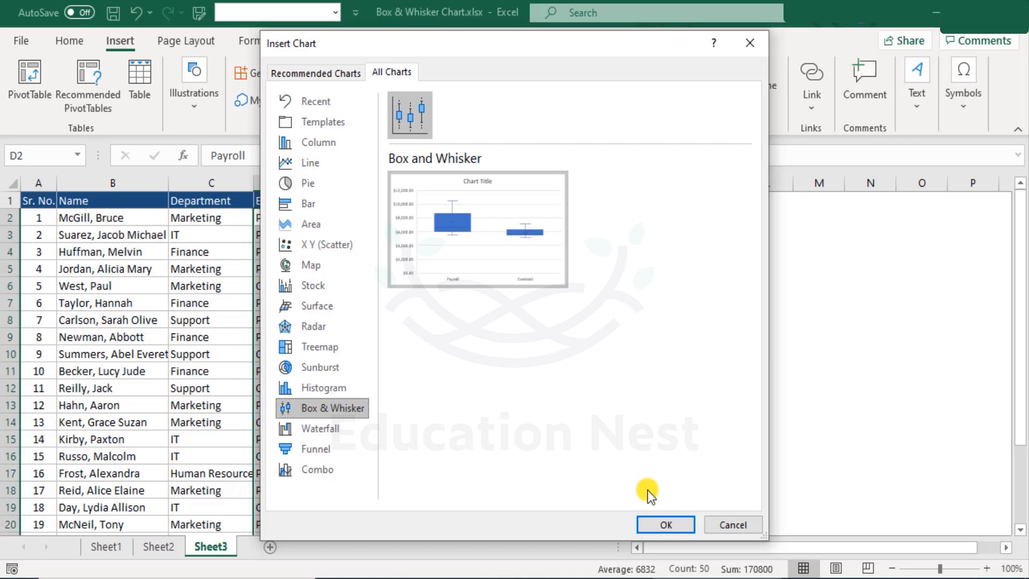
pyautogui.click(662, 524)
pyautogui.moveTo(573, 257); pyautogui.dragTo(811, 208)
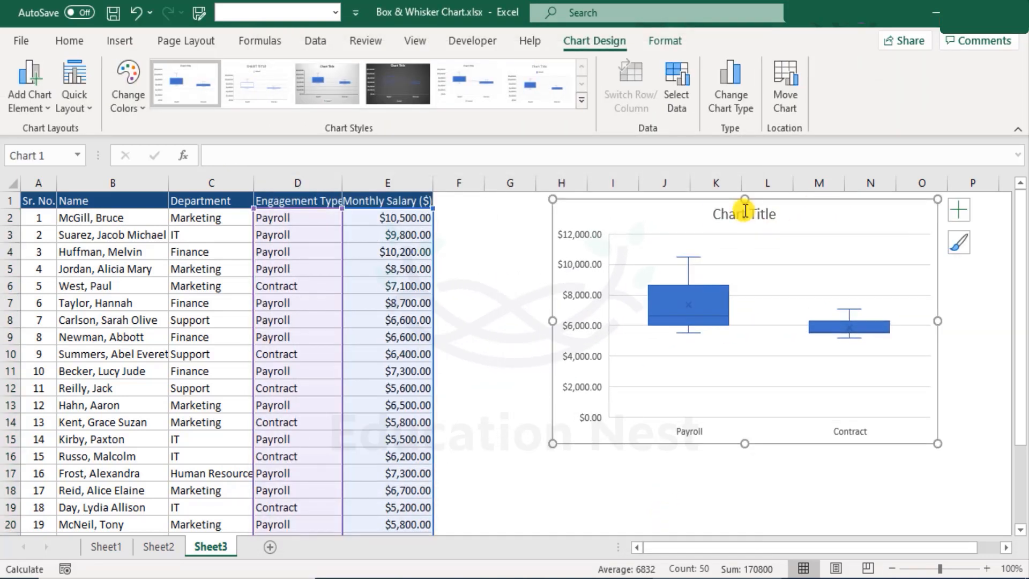
# Change the chart title to "Salary distribution" and close the title formatting options.
pyautogui.doubleClick(745, 211)
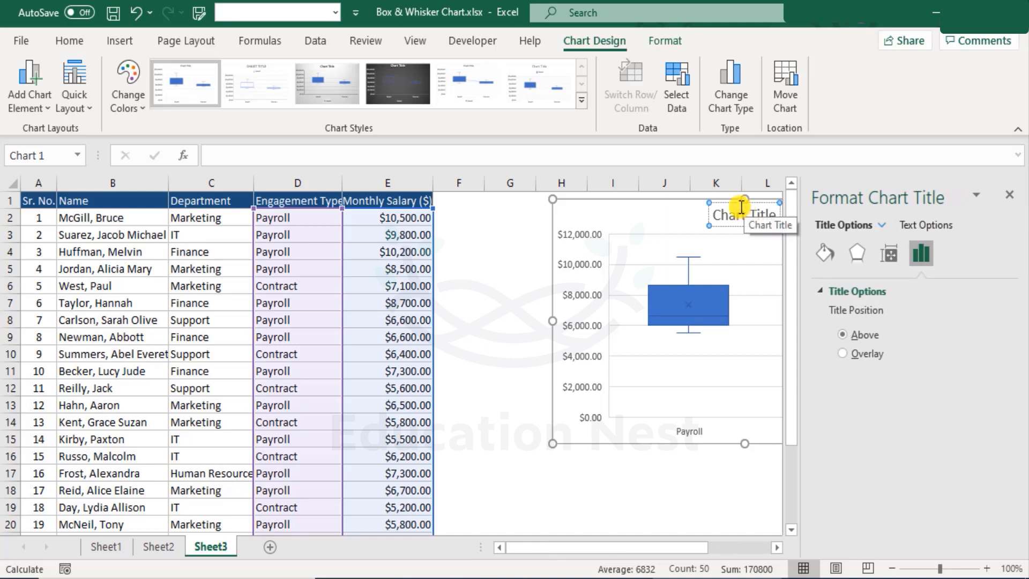
pyautogui.tripleClick(741, 207)
pyautogui.write('Salary')
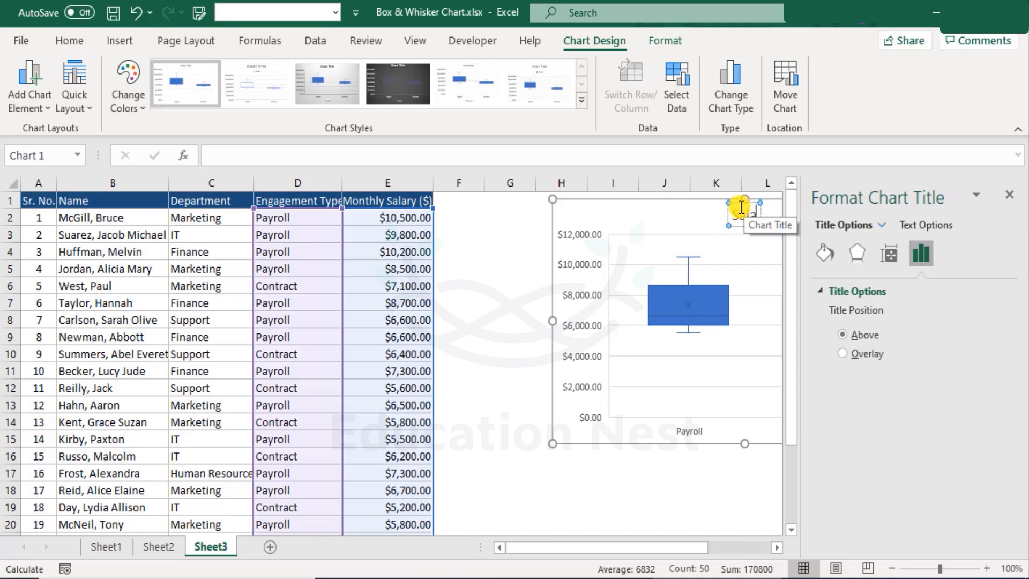
pyautogui.write(' distrib')
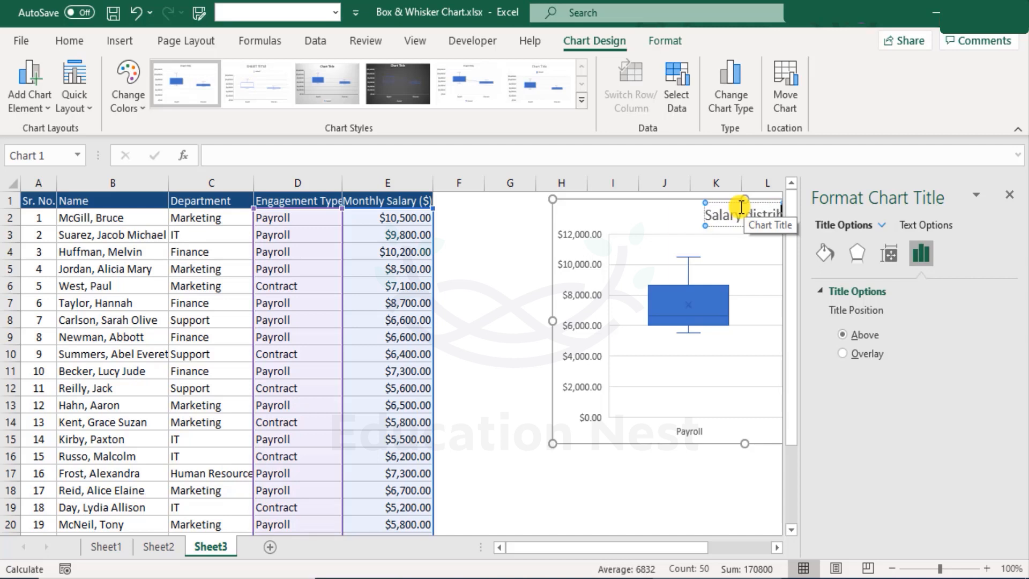
pyautogui.write('ution')
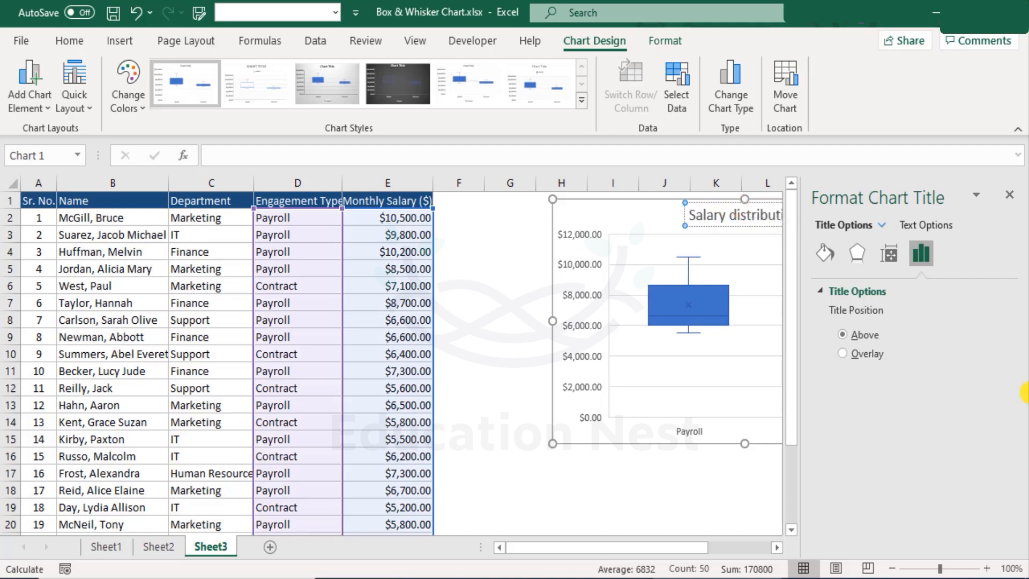
pyautogui.click(1008, 192)
pyautogui.click(861, 215)
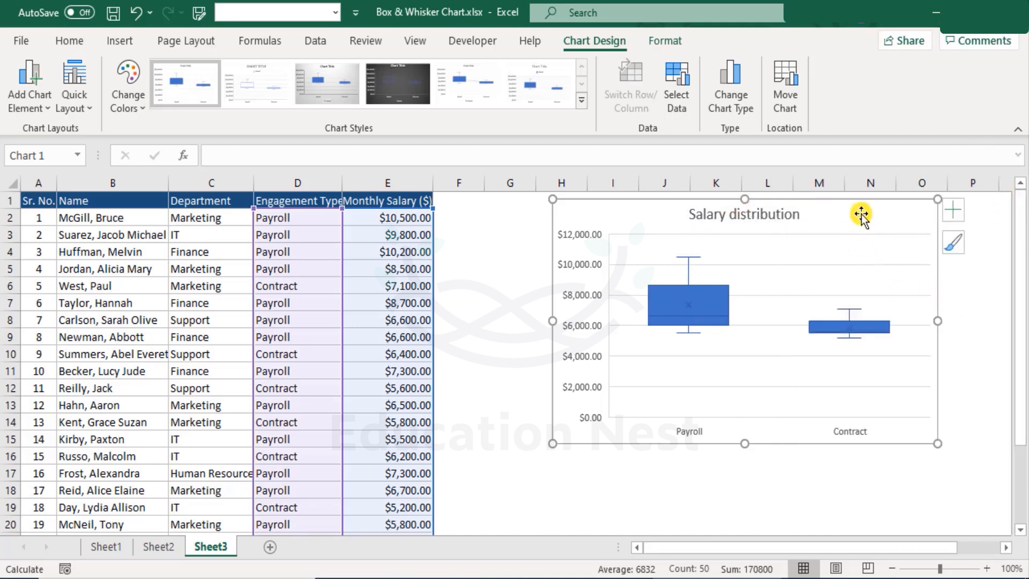
# Fill the Payroll and Contract boxes of the salary chart with a light gold colour.
pyautogui.click(721, 294)
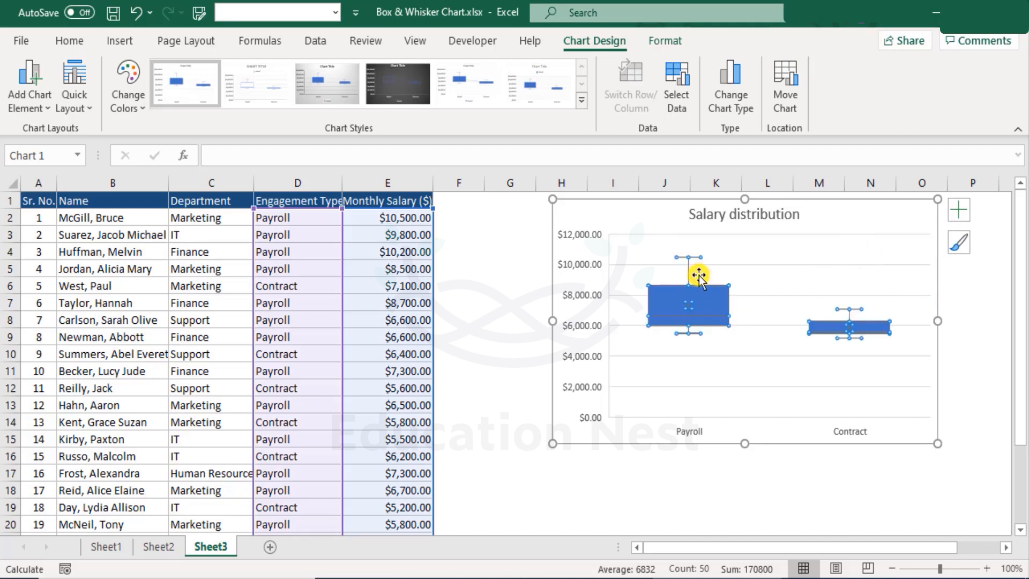
pyautogui.click(677, 40)
pyautogui.click(417, 66)
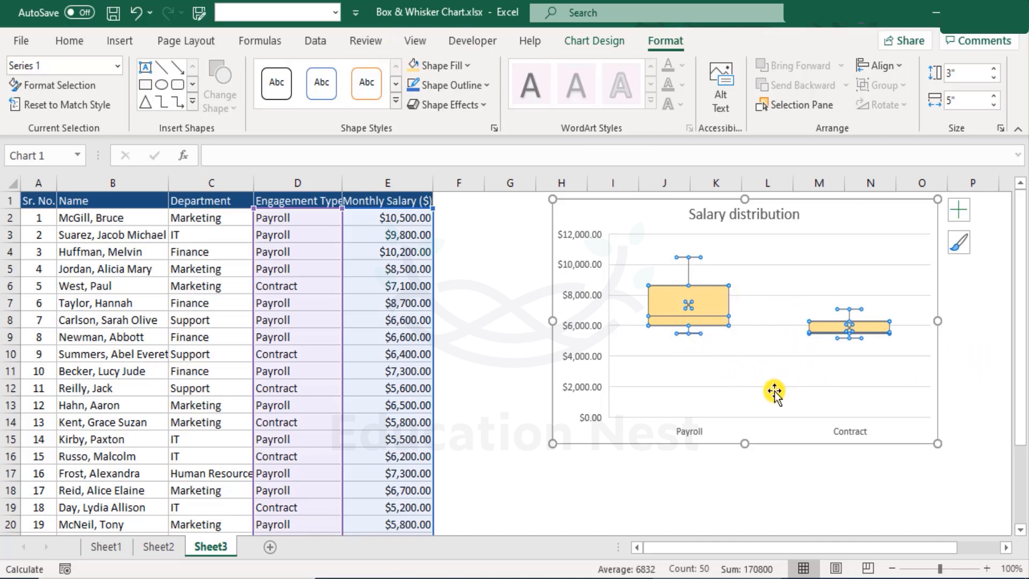
# Add data labels to the salary box and whisker chart and deselect the chart.
pyautogui.click(958, 209)
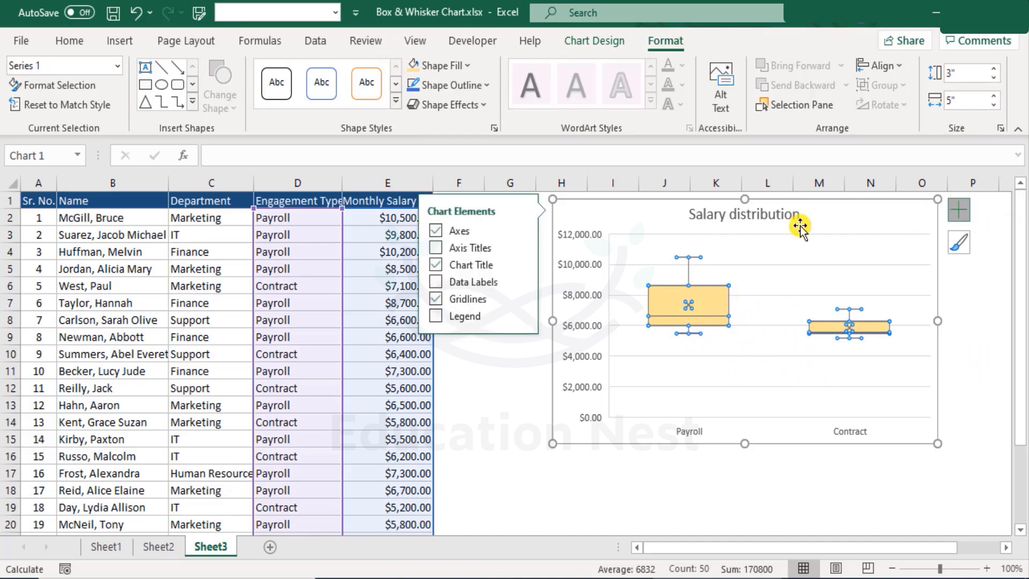
pyautogui.click(435, 282)
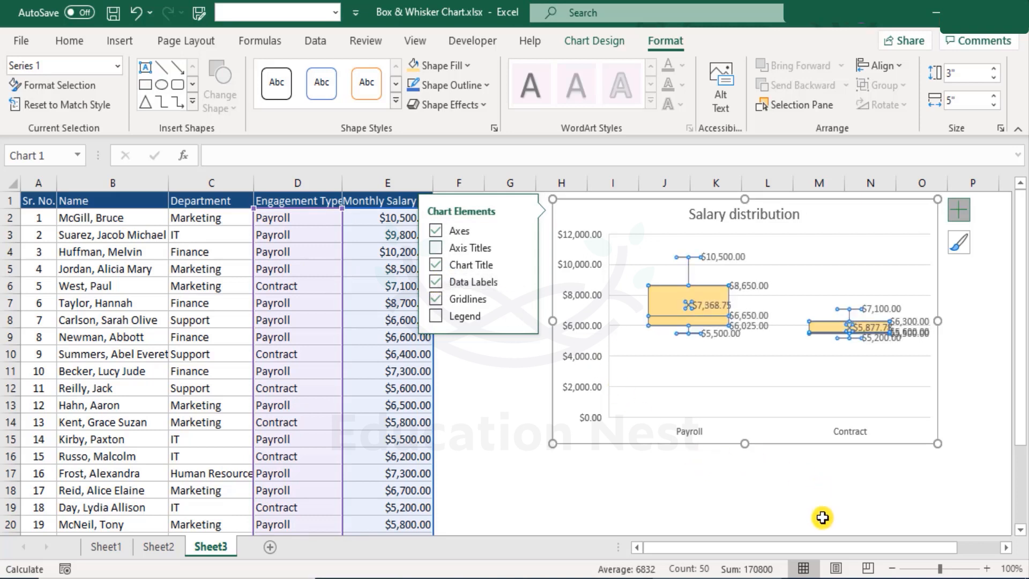
pyautogui.click(767, 486)
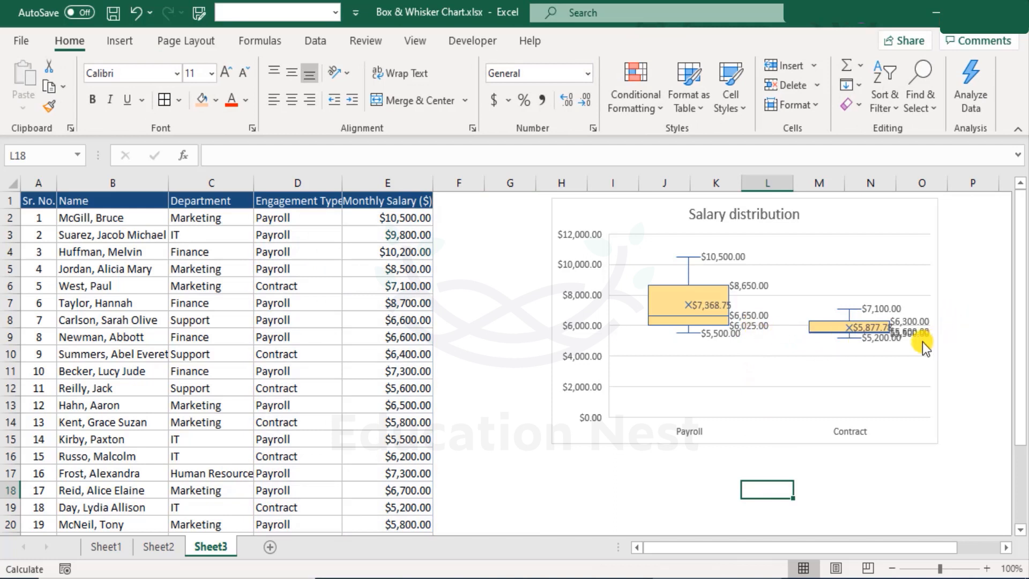
# Format the salary chart's data labels as Currency with 0 decimal places.
pyautogui.click(747, 288)
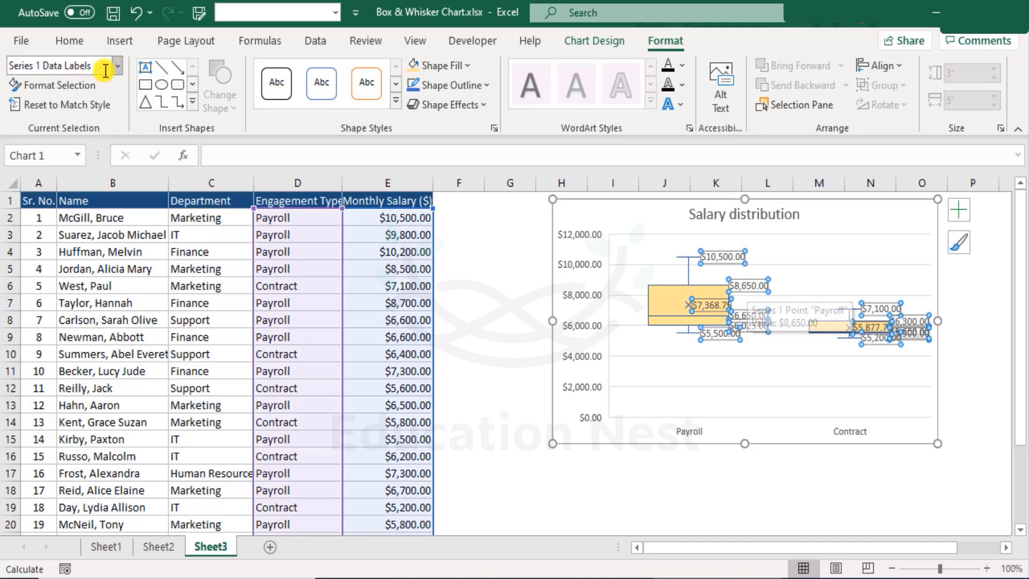
pyautogui.click(69, 41)
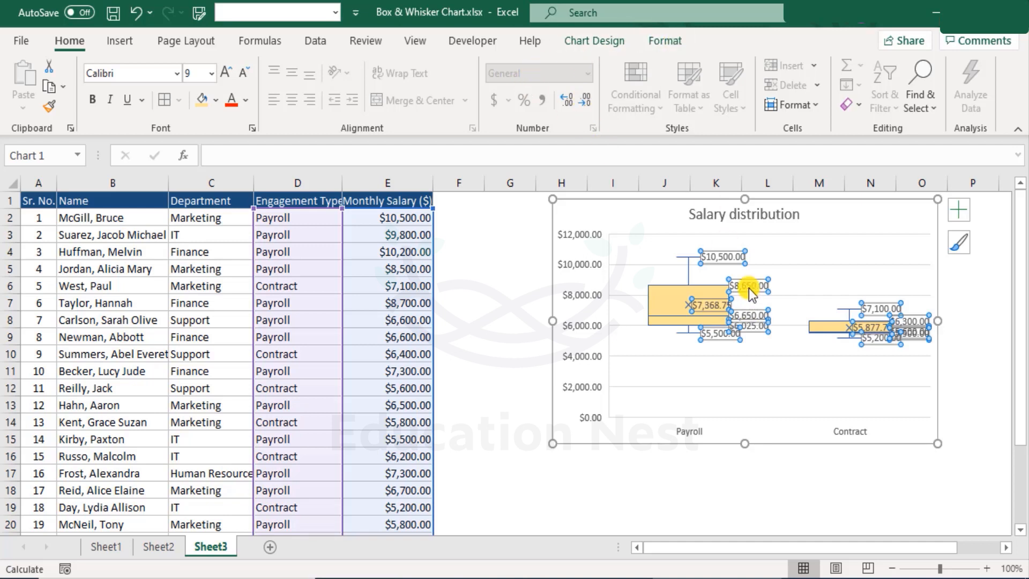
pyautogui.click(666, 42)
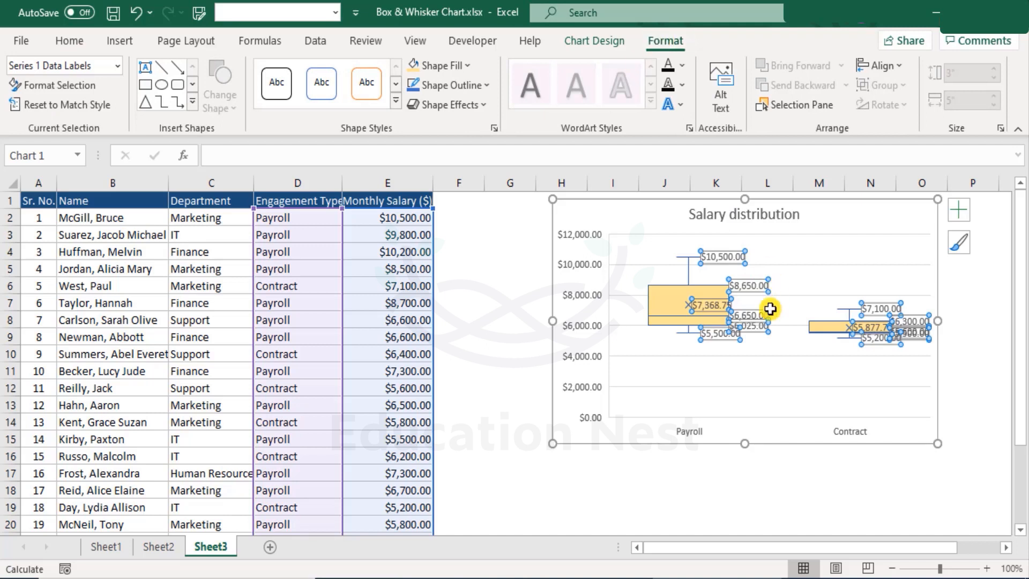
pyautogui.rightClick(752, 286)
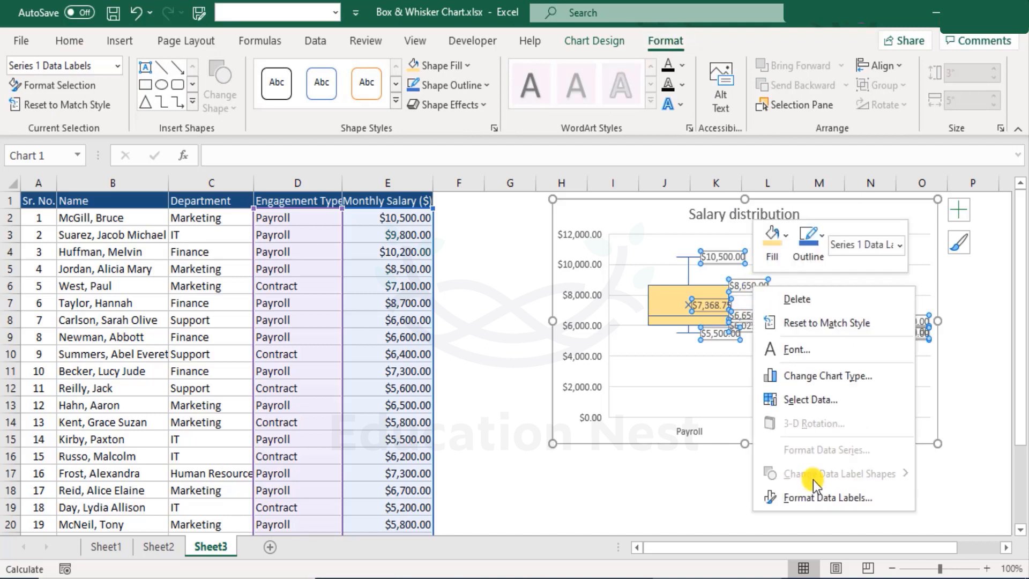
pyautogui.click(824, 496)
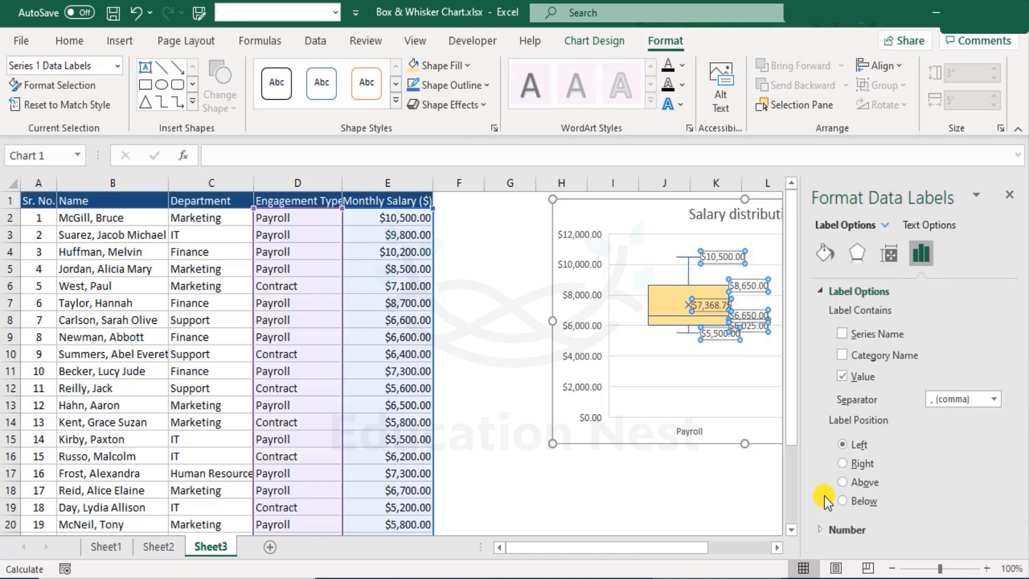
pyautogui.click(818, 531)
pyautogui.click(939, 360)
pyautogui.press('BackSpace')
pyautogui.write('0')
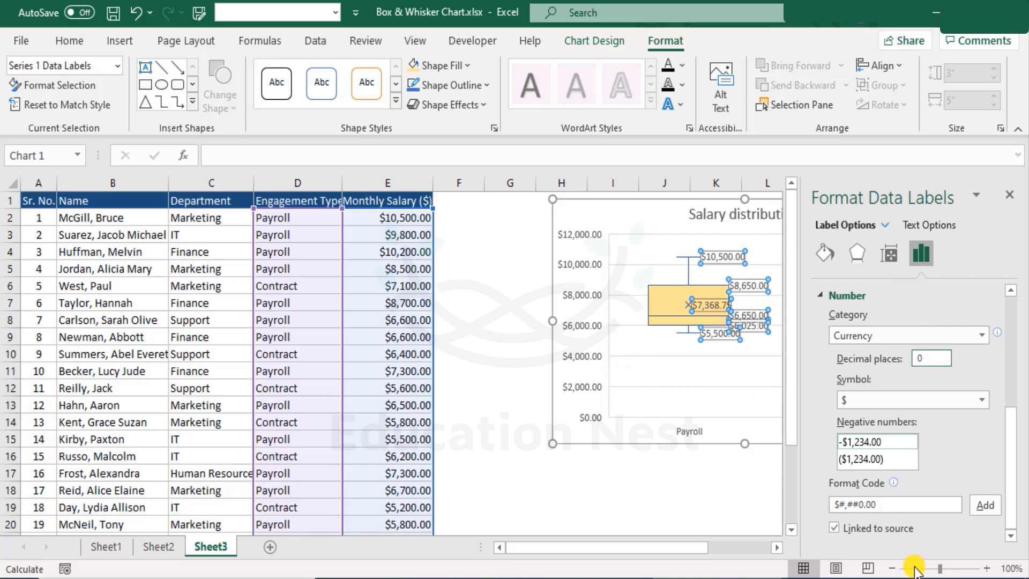
pyautogui.click(932, 337)
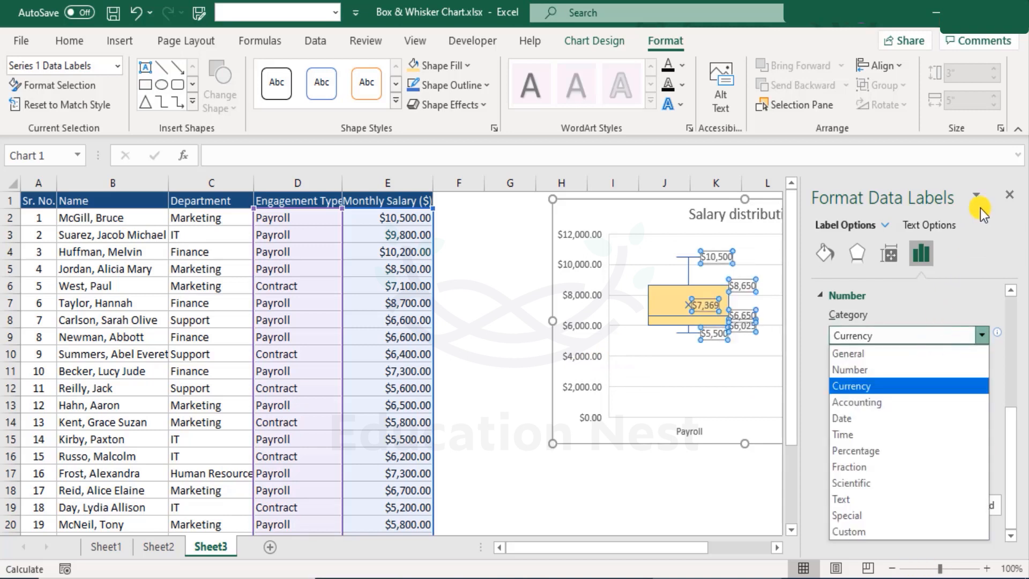
pyautogui.click(1009, 194)
pyautogui.click(1009, 194)
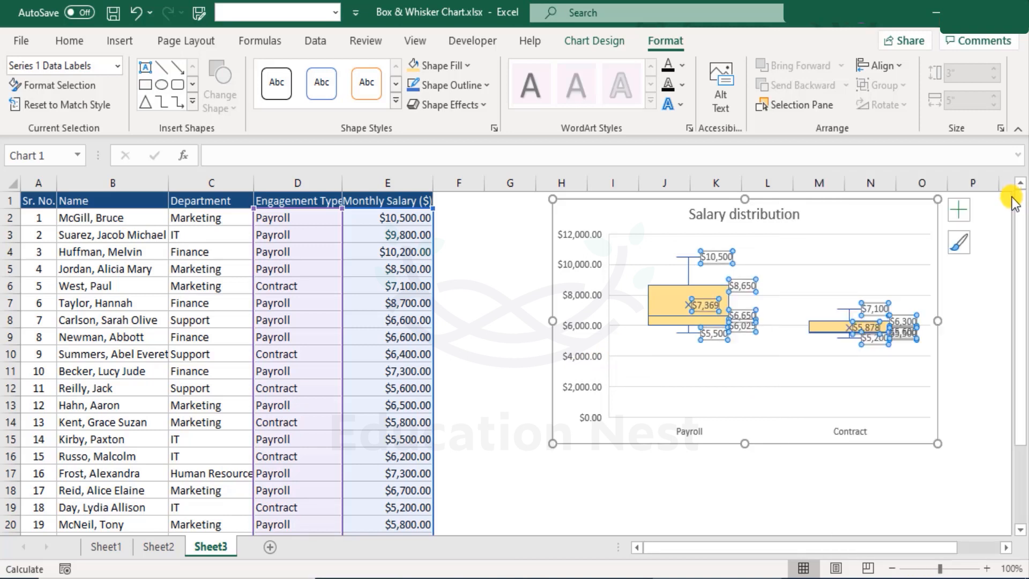
pyautogui.click(972, 337)
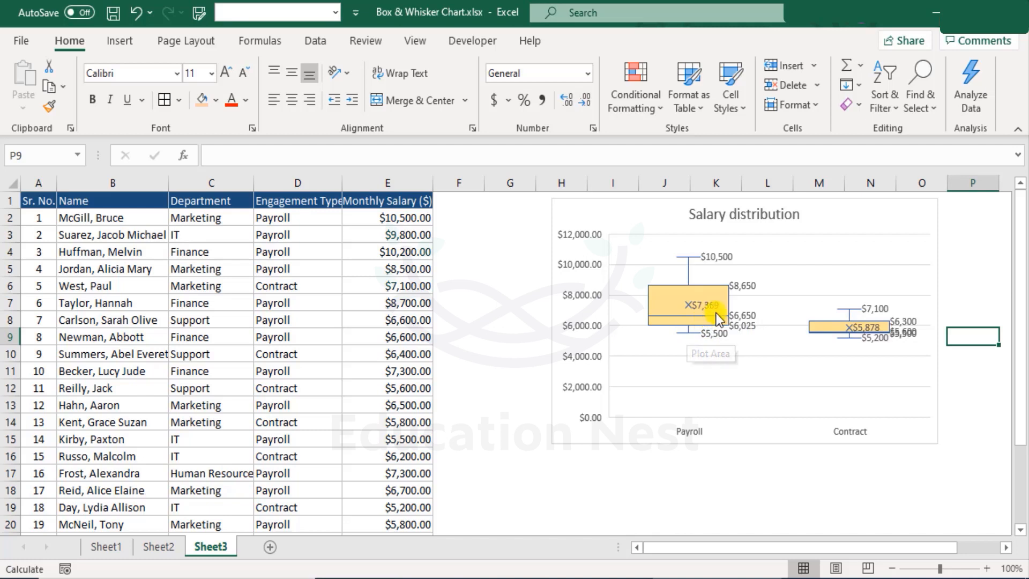
# Stretch the salary chart downward to a height of about 4.01 inches so that its data labels spread apart.
pyautogui.moveTo(744, 292)
pyautogui.moveTo(715, 307)
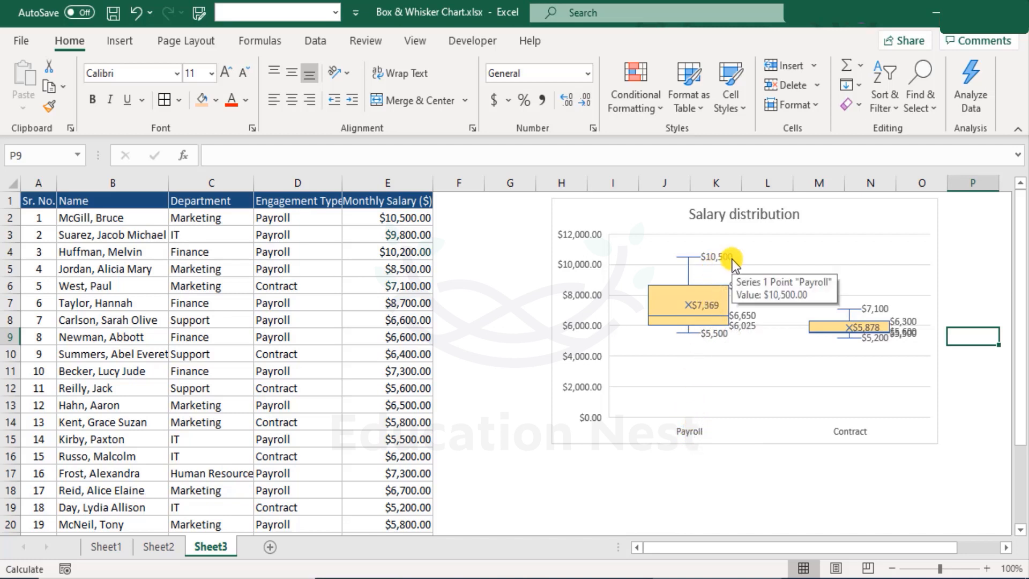
pyautogui.moveTo(721, 338)
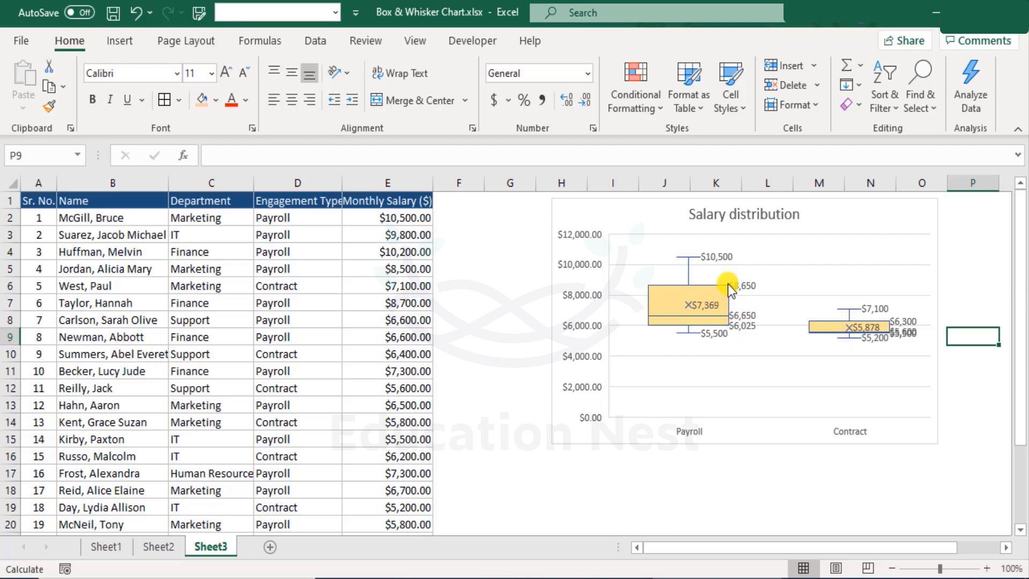
pyautogui.click(893, 350)
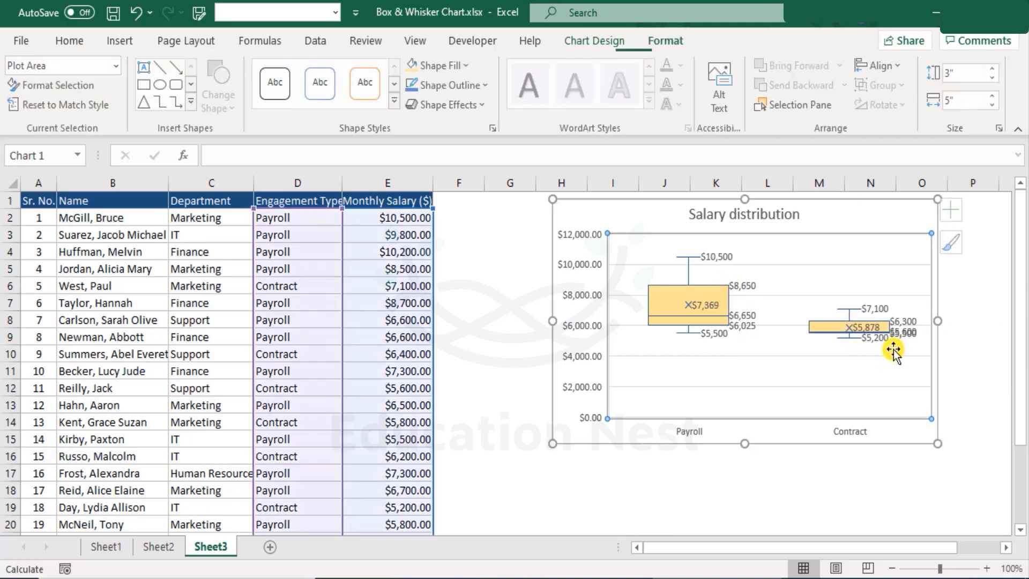
pyautogui.moveTo(745, 446); pyautogui.dragTo(749, 525)
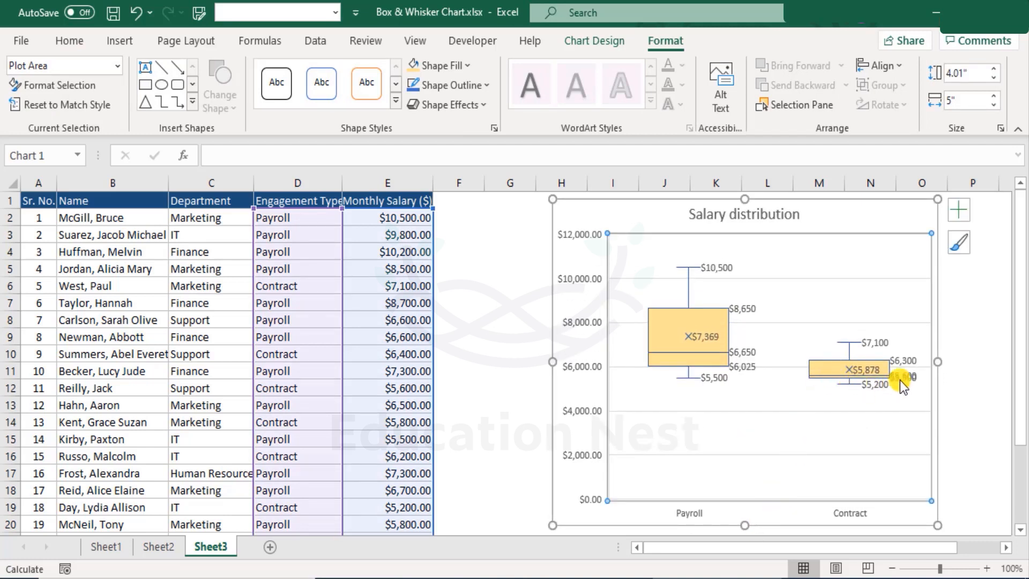
# Examine the mean, median and quartile labels of the Contract box in the salary chart.
pyautogui.moveTo(908, 377)
pyautogui.moveTo(881, 375)
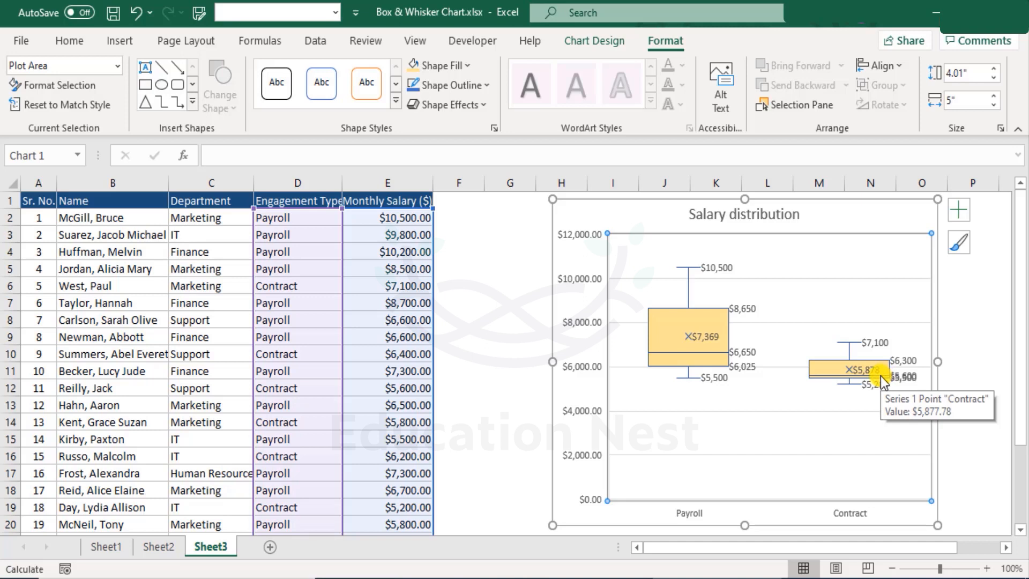
pyautogui.moveTo(818, 375)
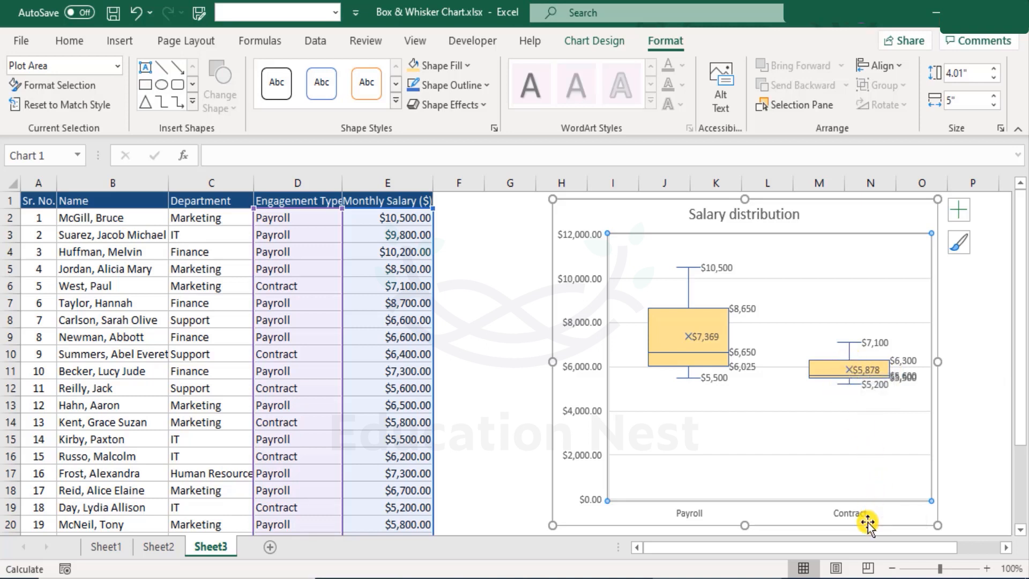
pyautogui.click(867, 368)
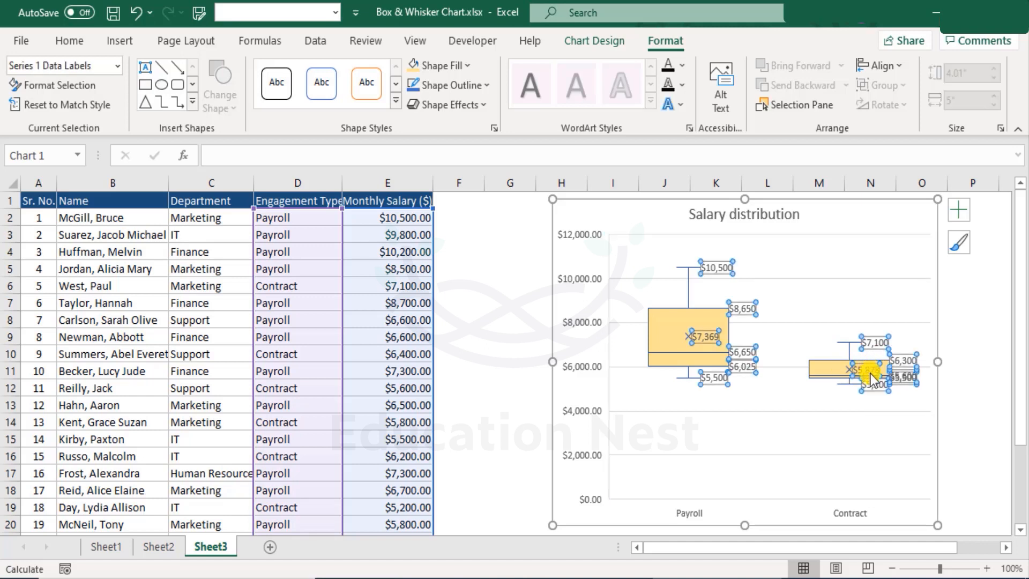
pyautogui.click(873, 424)
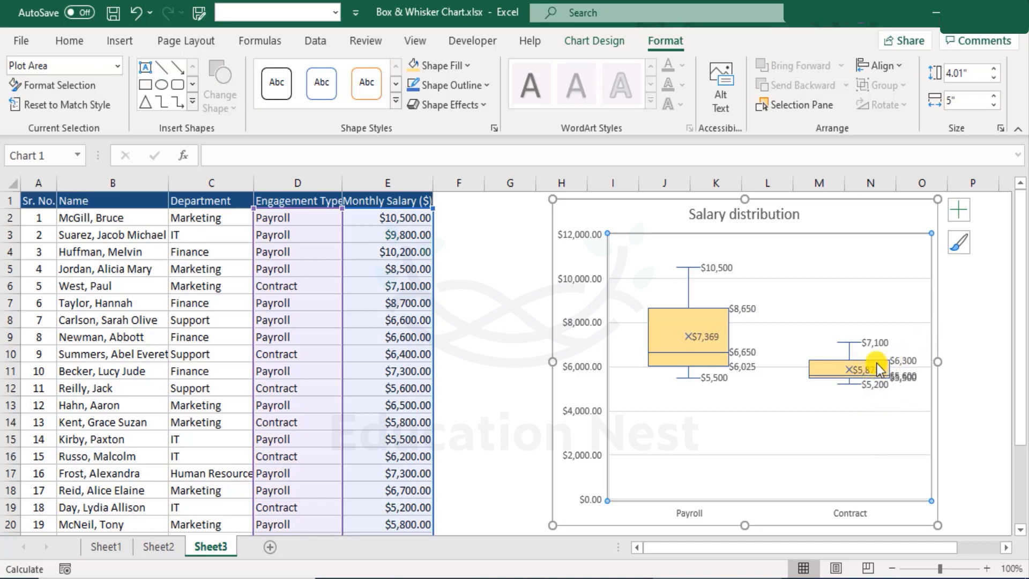
# Examine the mean, quartile, minimum and maximum labels of the Payroll box, and leave the salary chart deselected.
pyautogui.click(698, 332)
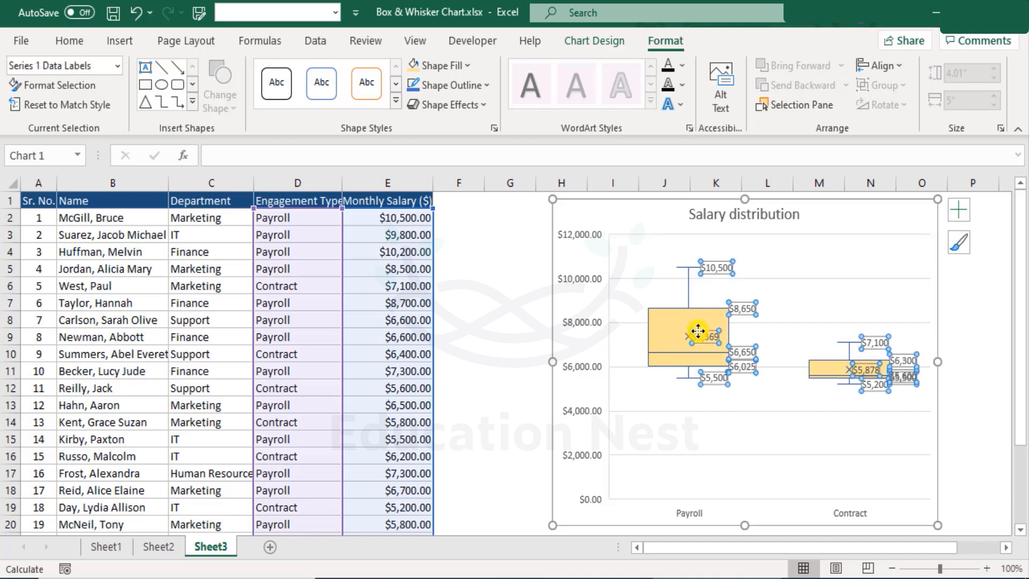
pyautogui.click(750, 336)
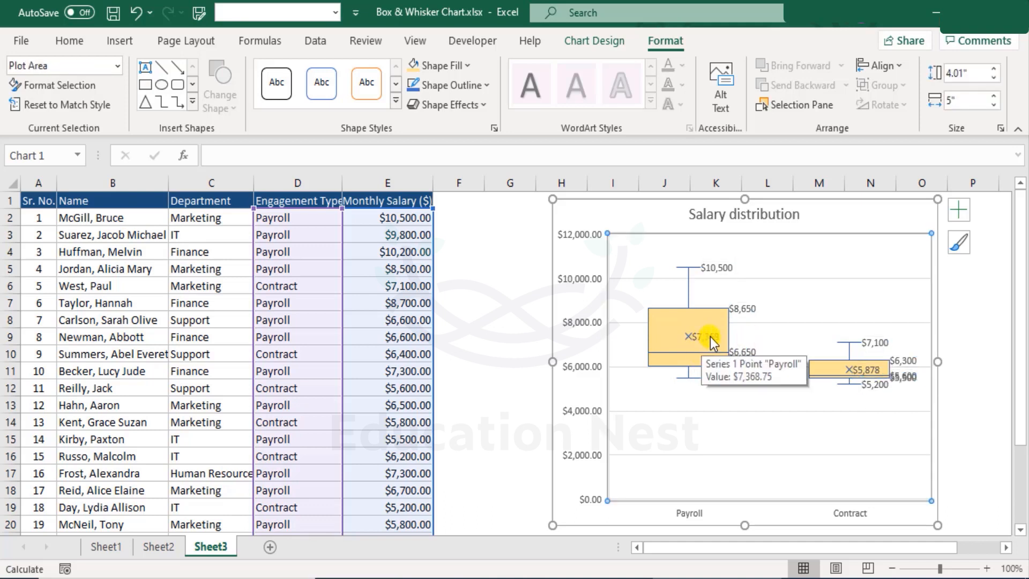
pyautogui.click(714, 336)
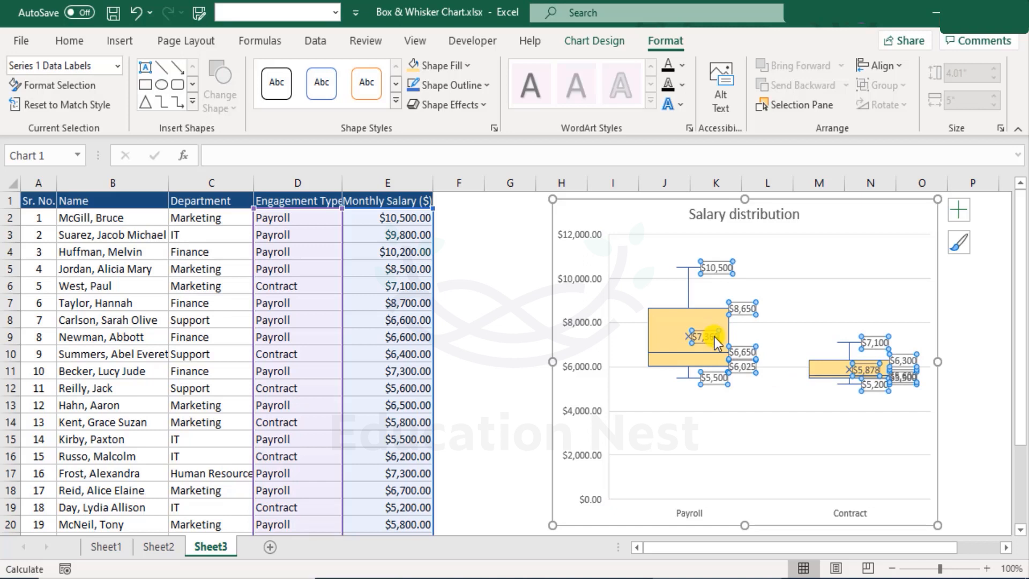
pyautogui.moveTo(725, 369)
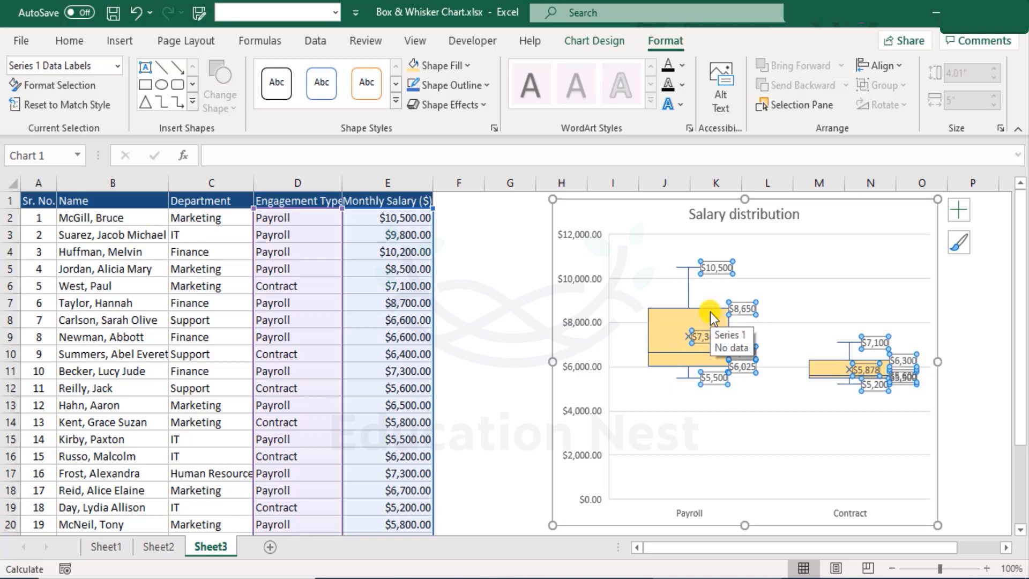
pyautogui.moveTo(732, 311)
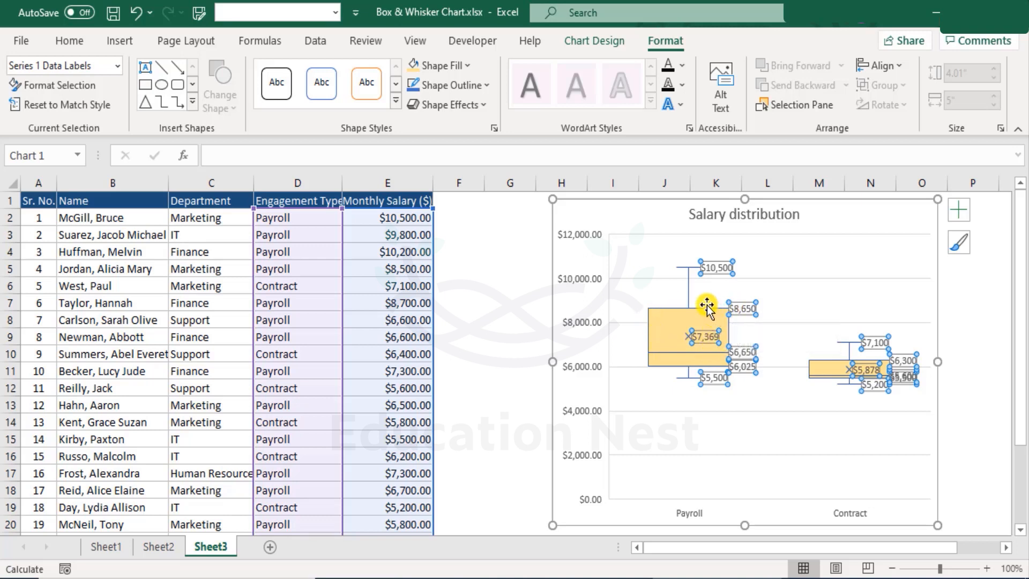
pyautogui.moveTo(692, 324)
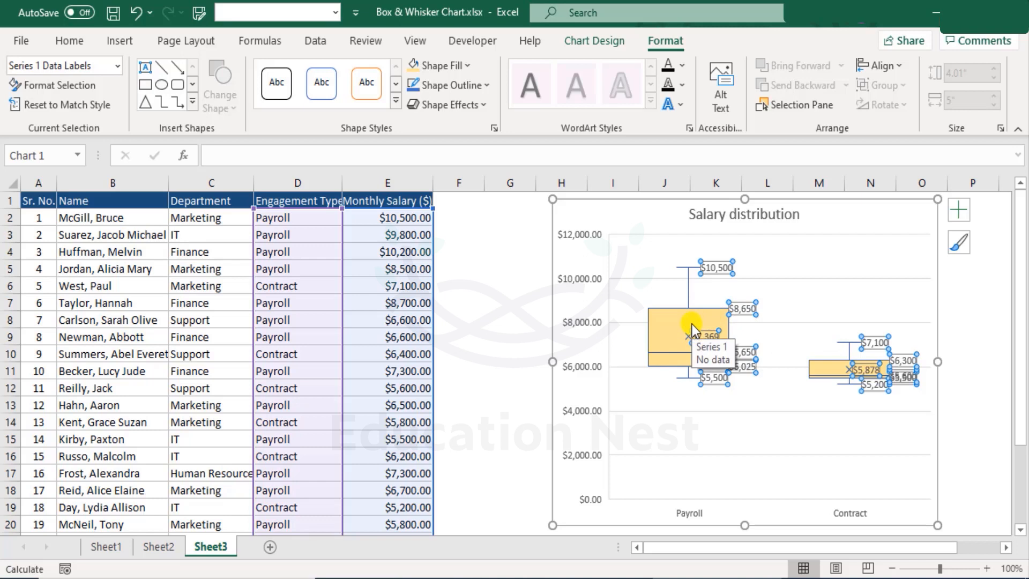
pyautogui.moveTo(715, 277)
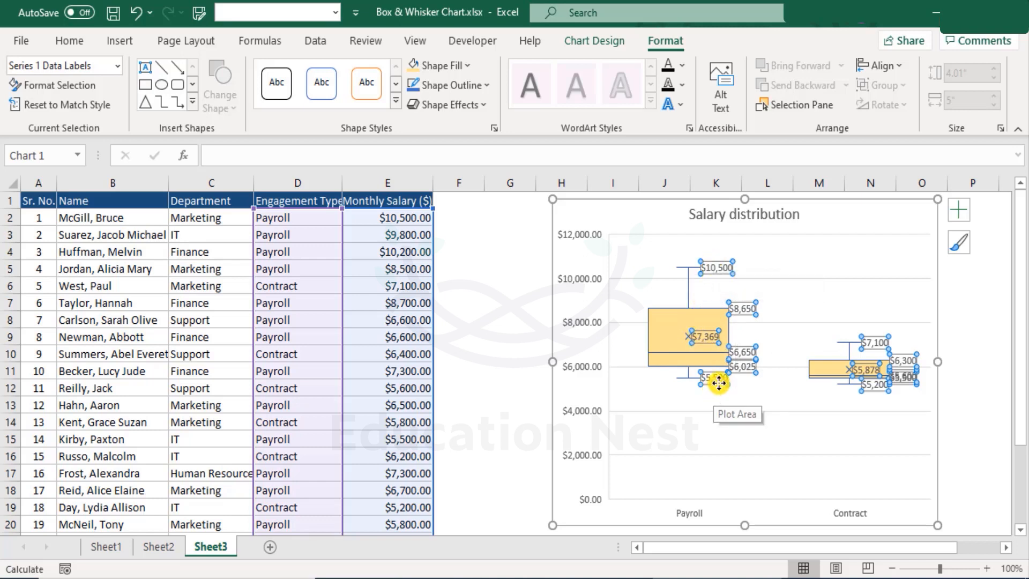
pyautogui.click(996, 399)
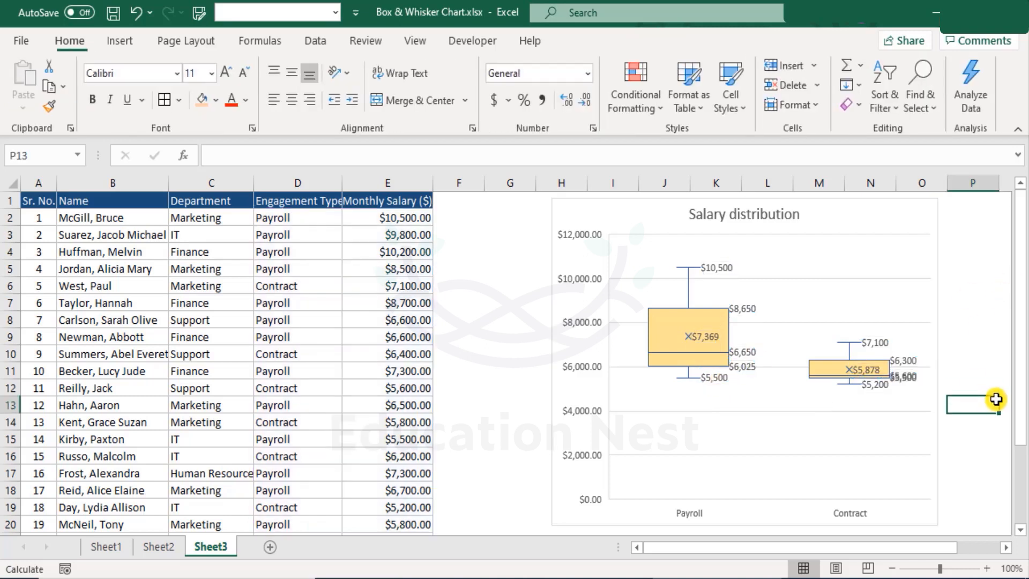